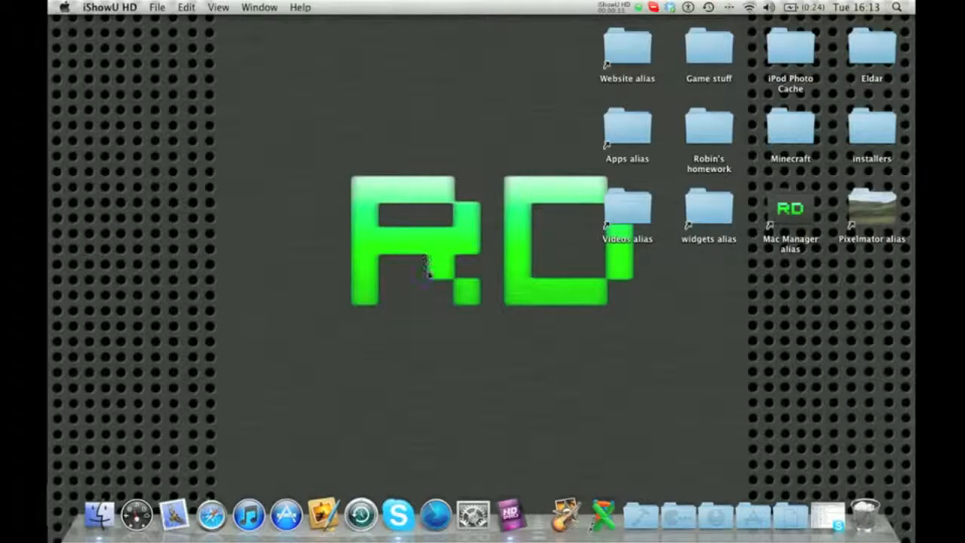
# Step: Open Pixelmator and create a new image 800 pixels wide and 600 pixels high at 300 pixels/inch
pyautogui.click(323, 513)
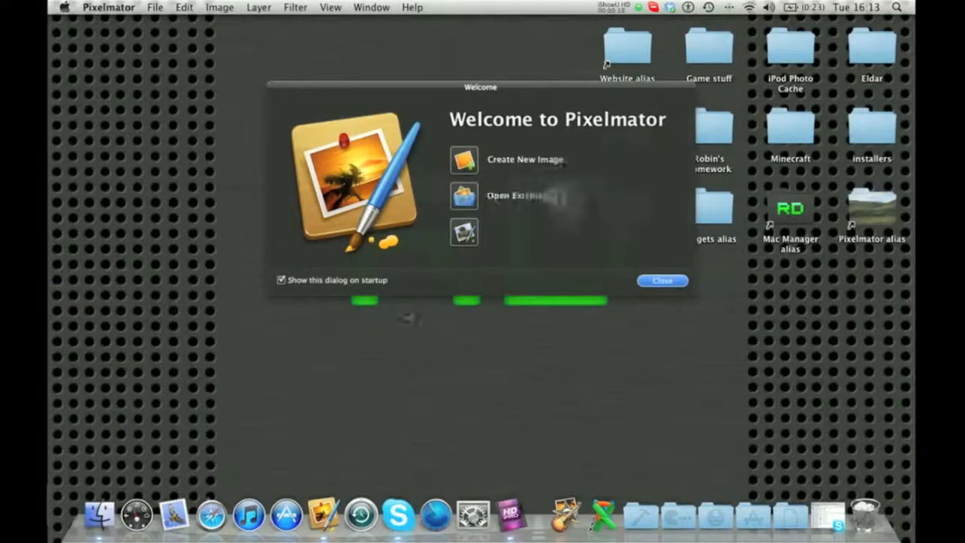
pyautogui.click(463, 158)
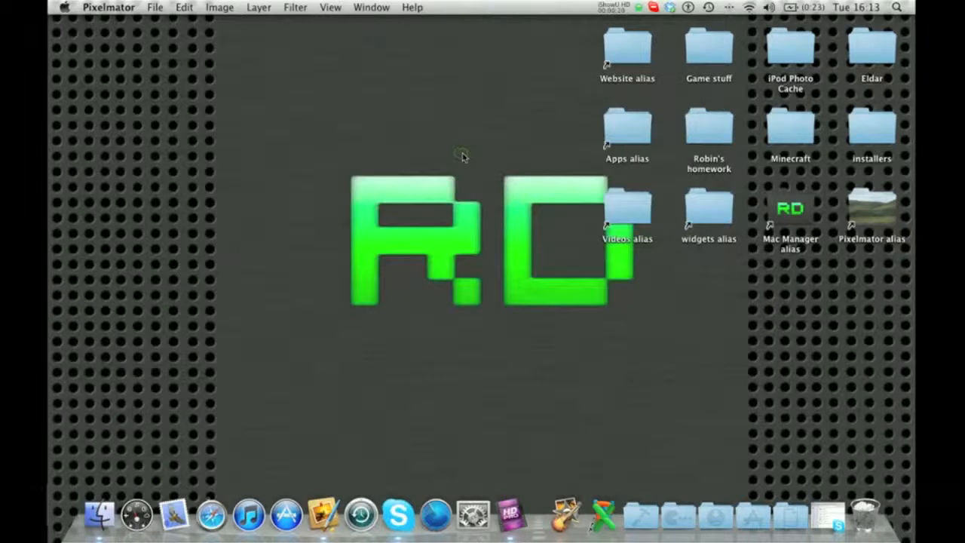
pyautogui.click(539, 153)
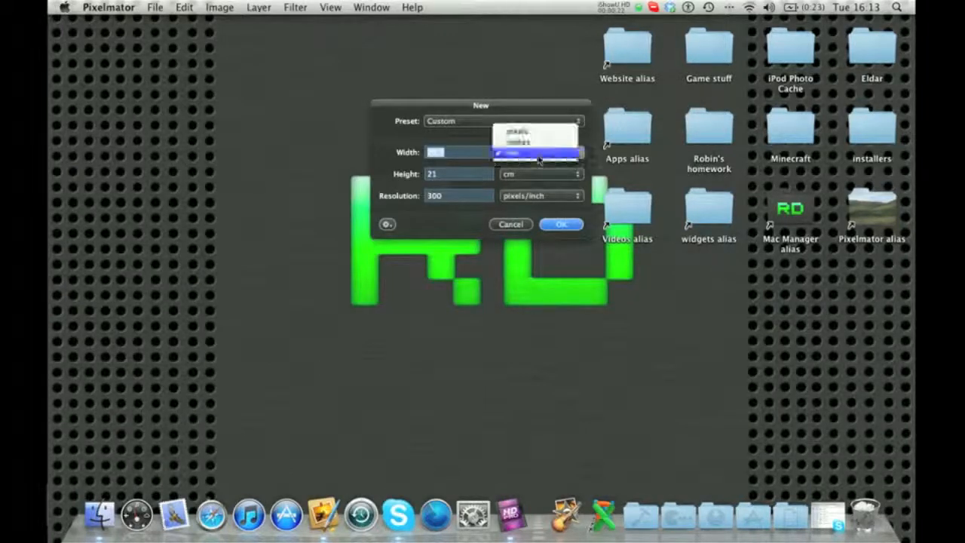
pyautogui.click(538, 132)
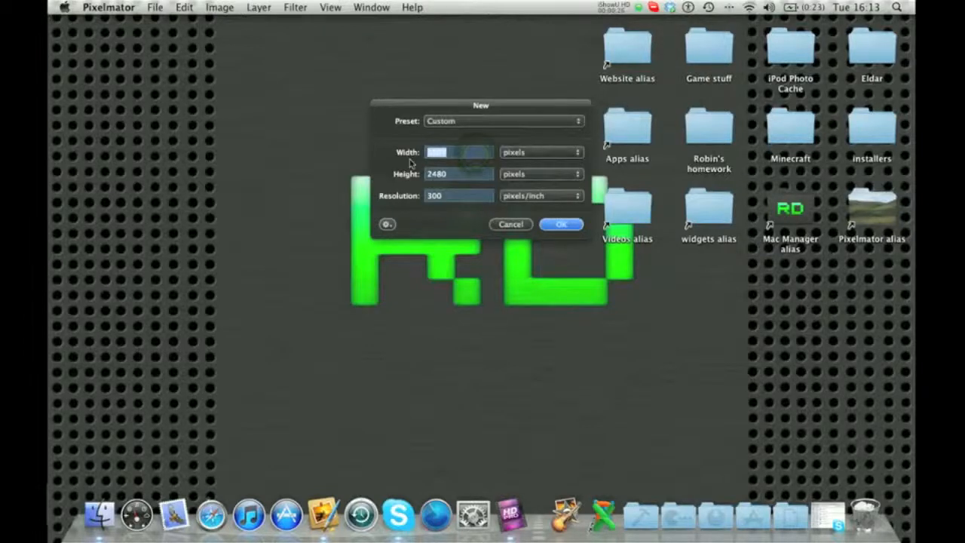
pyautogui.press('BackSpace')
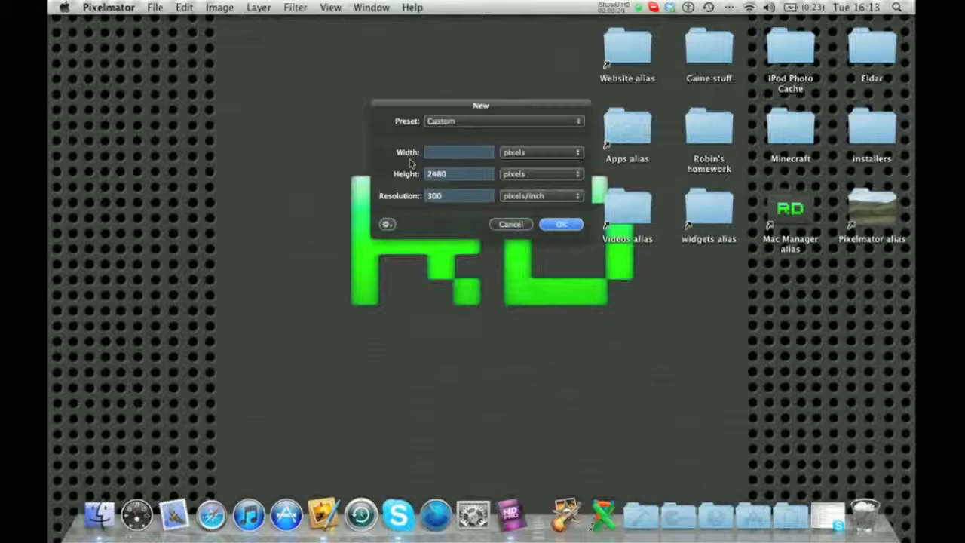
pyautogui.write('800')
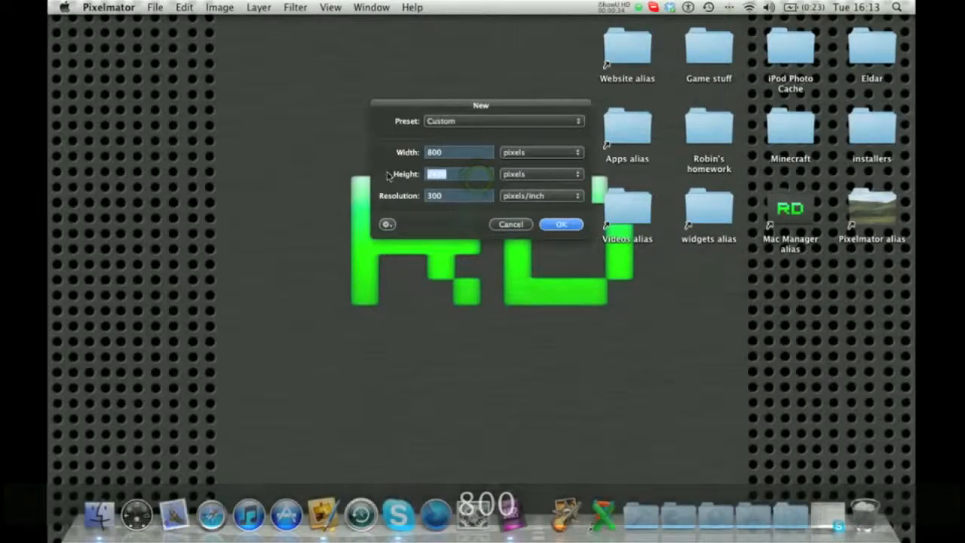
pyautogui.write('600')
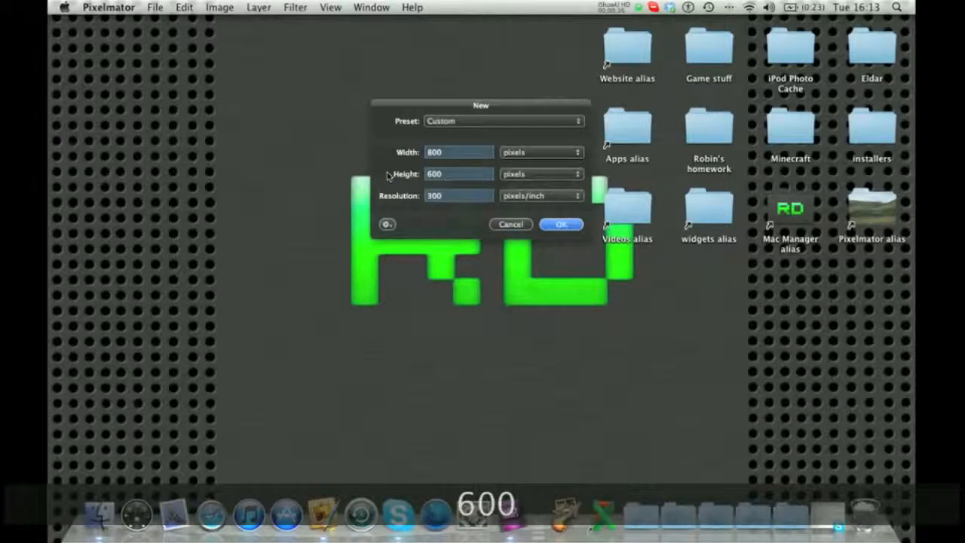
pyautogui.click(548, 226)
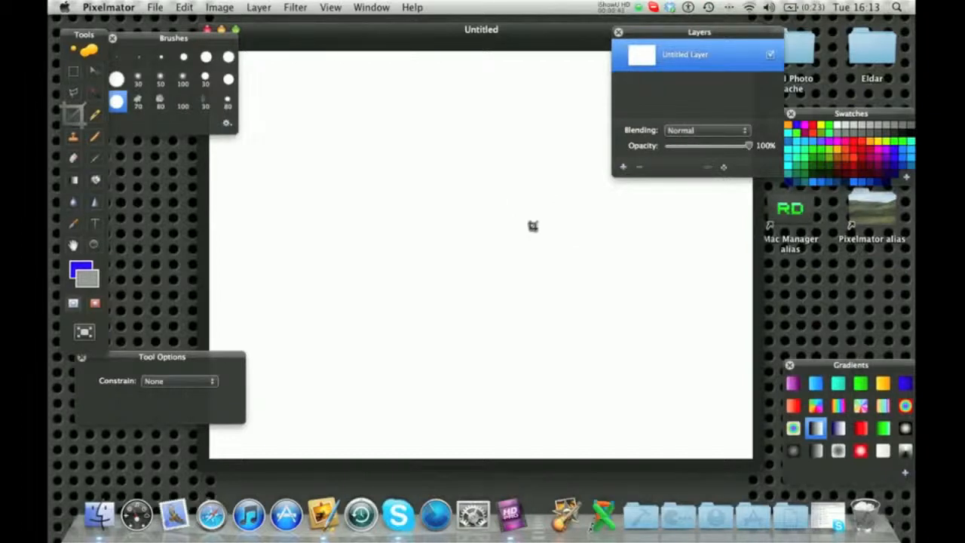
# Step: Move the Layers palette aside so that it uncovers more of the canvas
pyautogui.moveTo(651, 32); pyautogui.dragTo(764, 32)
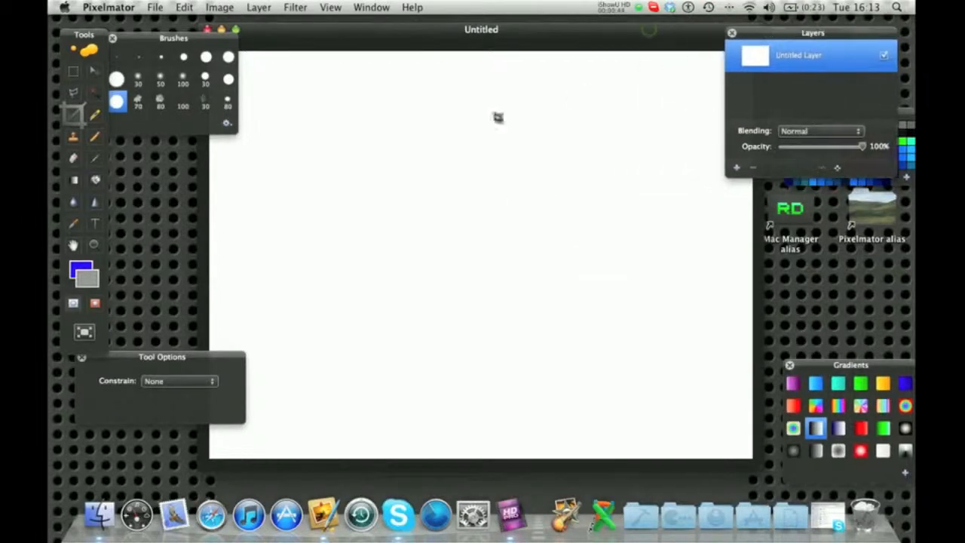
pyautogui.click(347, 51)
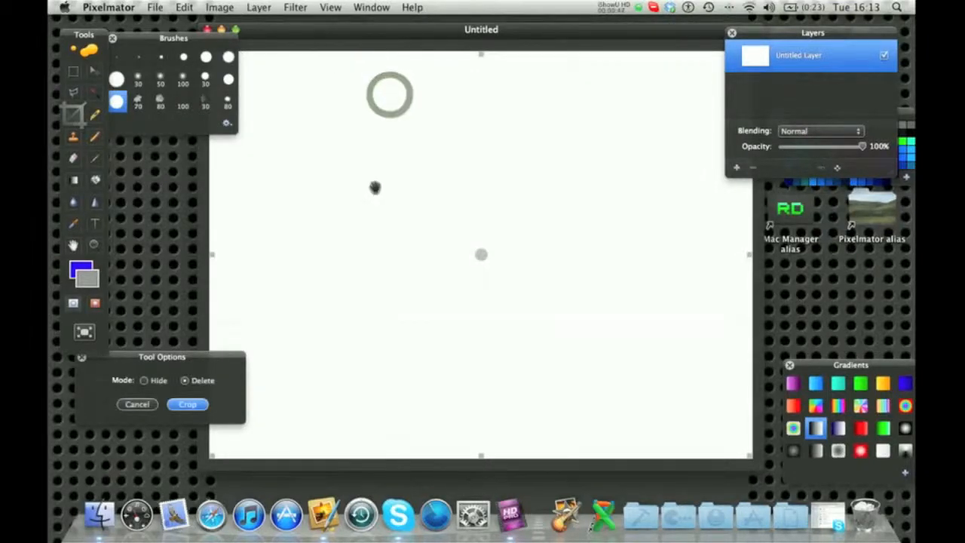
pyautogui.press('Escape')
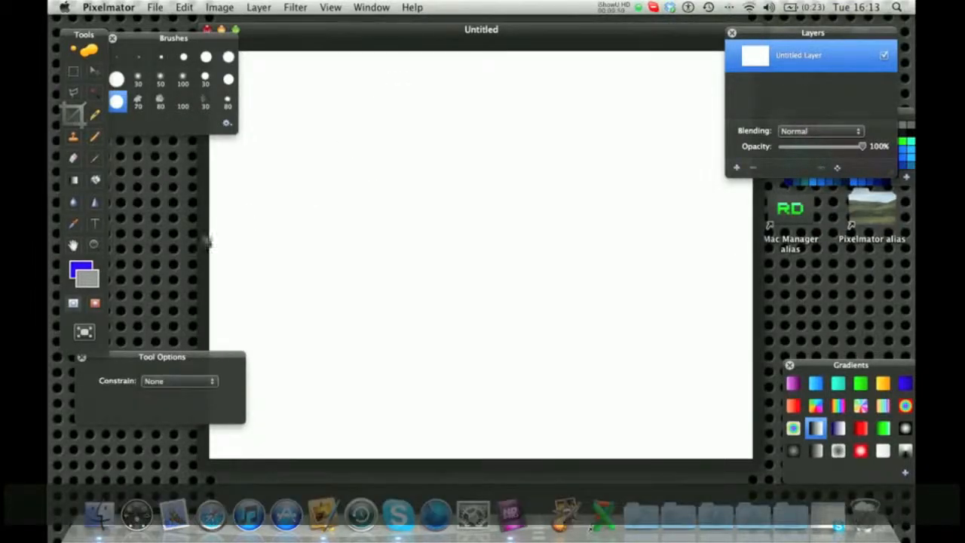
# Step: Start a new radial gradient for the Gradient tool and set its outer colour stop to dark grey
pyautogui.click(74, 180)
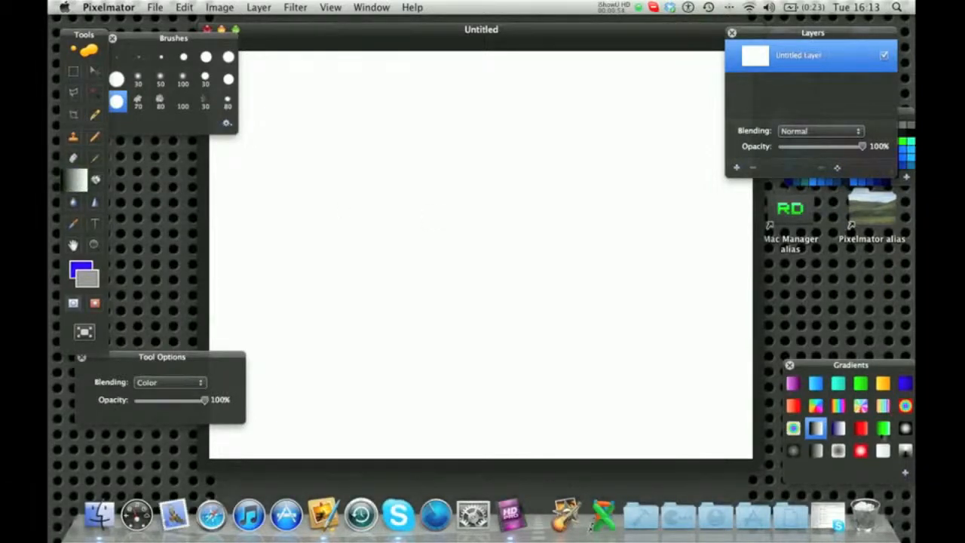
pyautogui.click(907, 474)
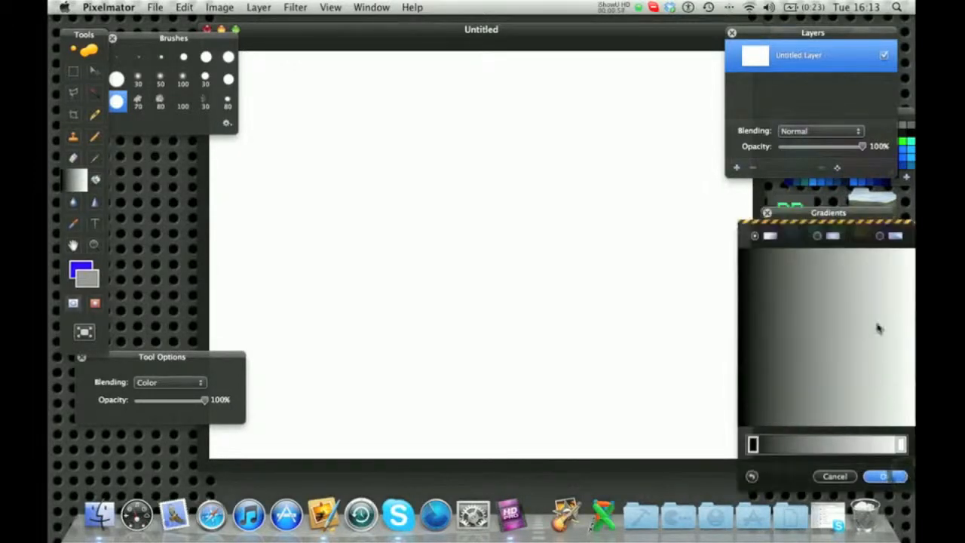
pyautogui.click(816, 236)
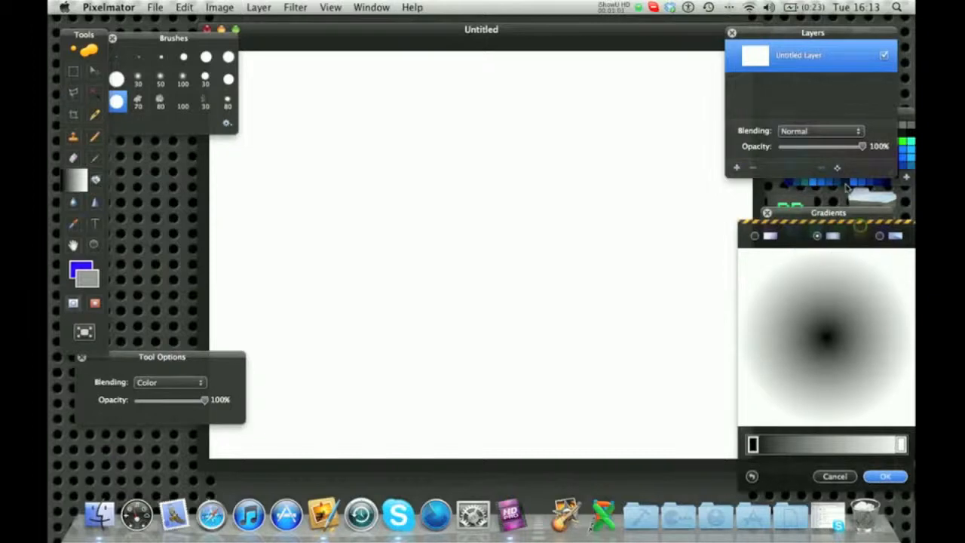
pyautogui.click(900, 445)
pyautogui.click(911, 154)
pyautogui.moveTo(910, 153)
pyautogui.mouseDown()
pyautogui.moveTo(911, 176)
pyautogui.moveTo(912, 165)
pyautogui.mouseUp()
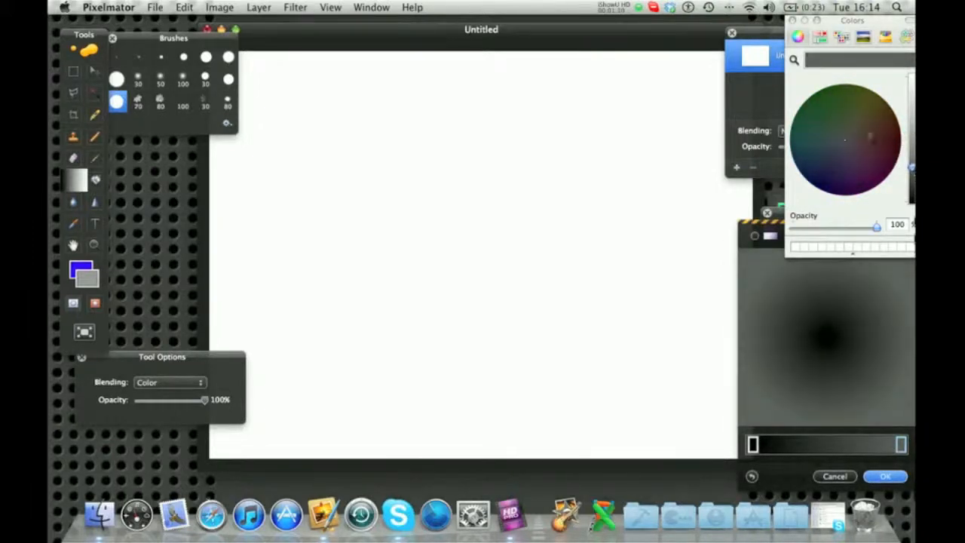
pyautogui.click(792, 21)
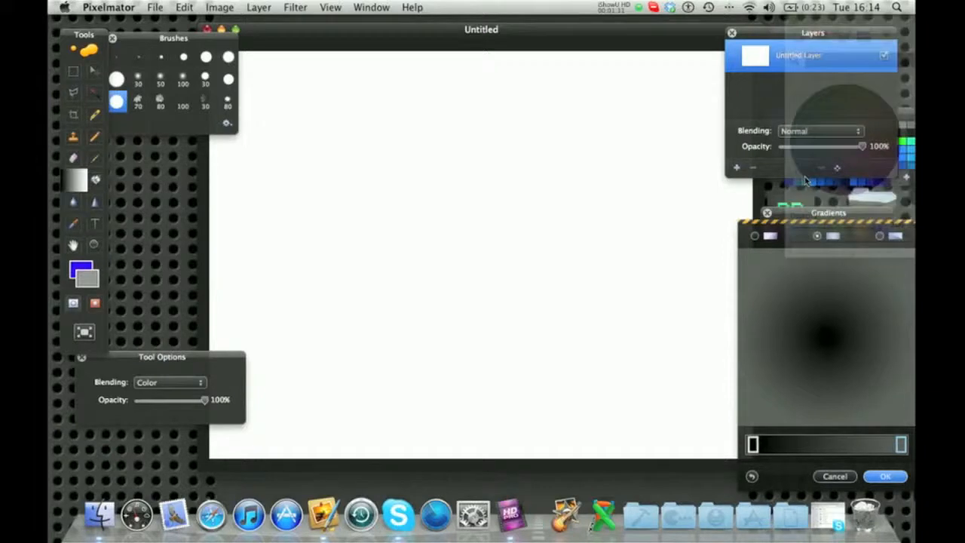
# Step: Set the radial gradient's inner colour stop to near-black and save the gradient
pyautogui.click(753, 445)
pyautogui.moveTo(911, 190)
pyautogui.mouseDown()
pyautogui.moveTo(909, 175)
pyautogui.moveTo(911, 197)
pyautogui.mouseUp()
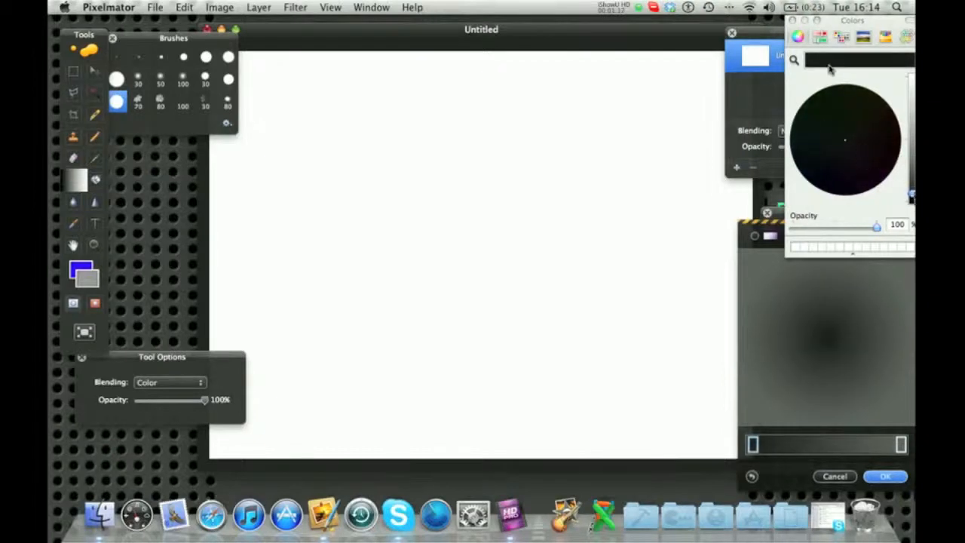
pyautogui.click(792, 21)
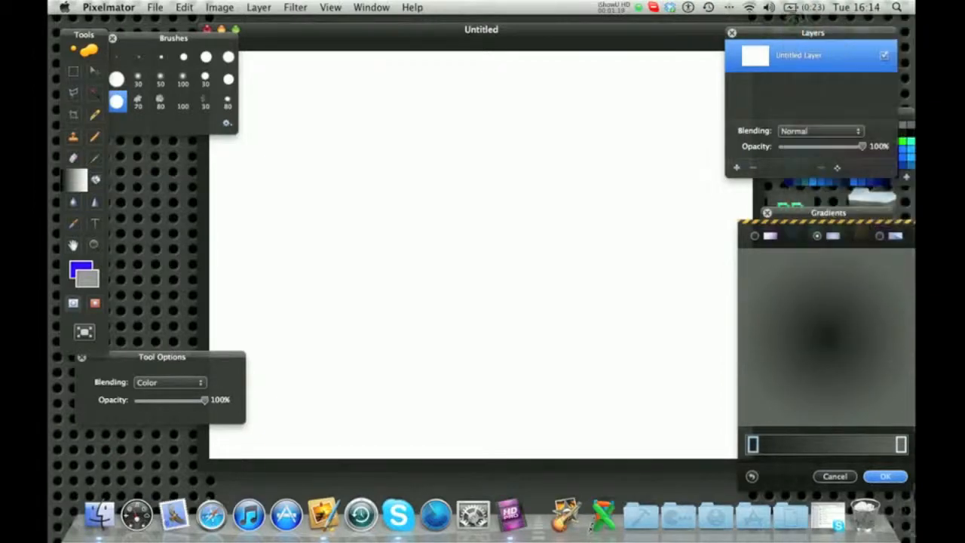
pyautogui.click(885, 476)
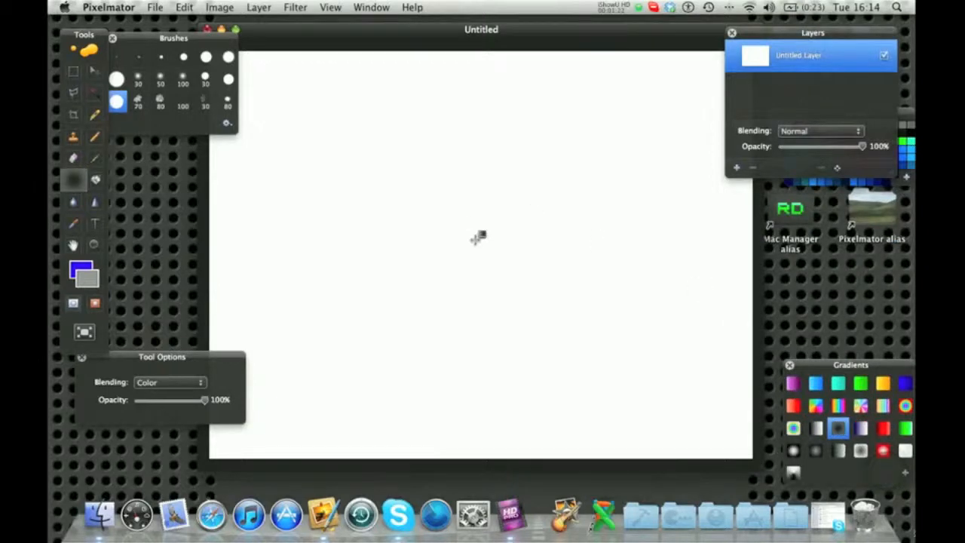
# Step: Add a new layer and draw the dark radial gradient on it from the canvas centre out past the upper-right corner
pyautogui.moveTo(477, 249); pyautogui.dragTo(637, 165)
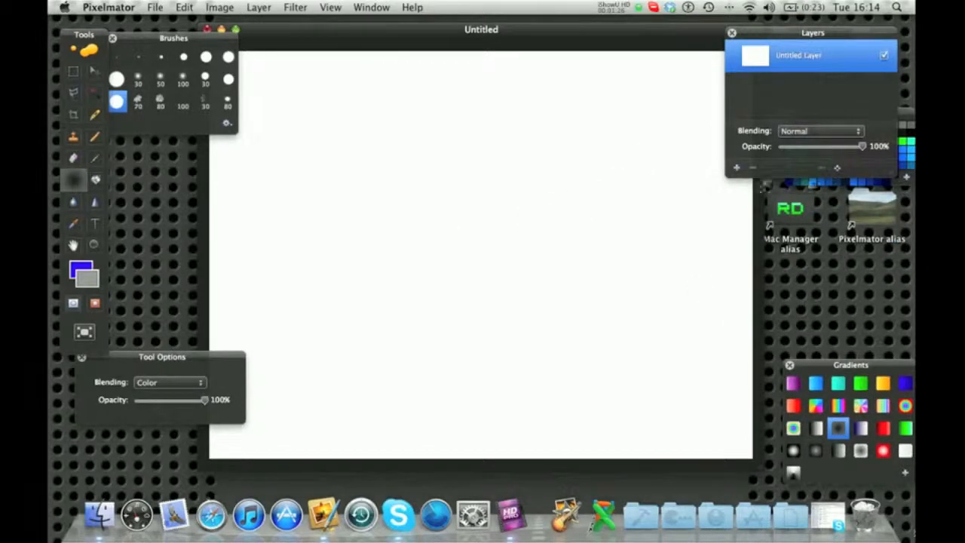
pyautogui.rightClick(813, 48)
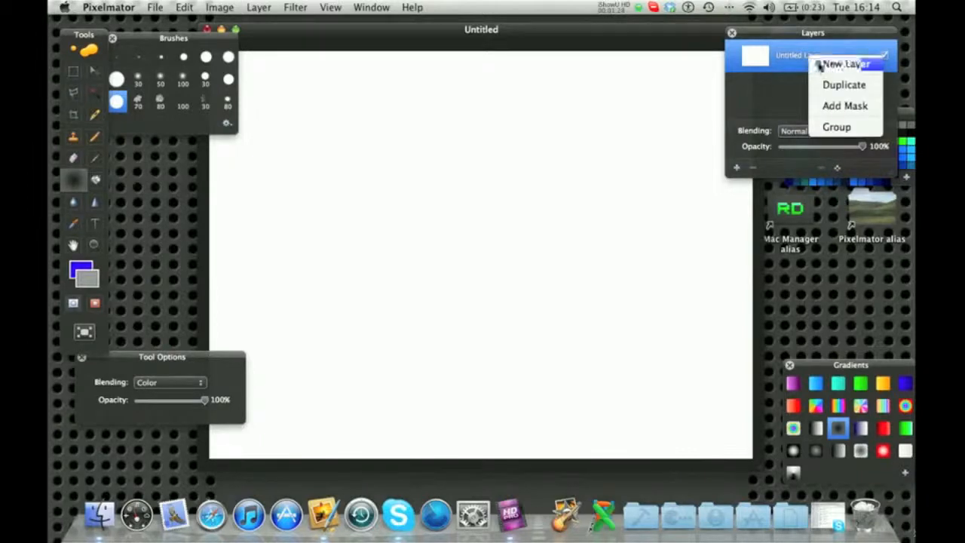
pyautogui.click(819, 64)
pyautogui.moveTo(475, 259); pyautogui.dragTo(865, 62)
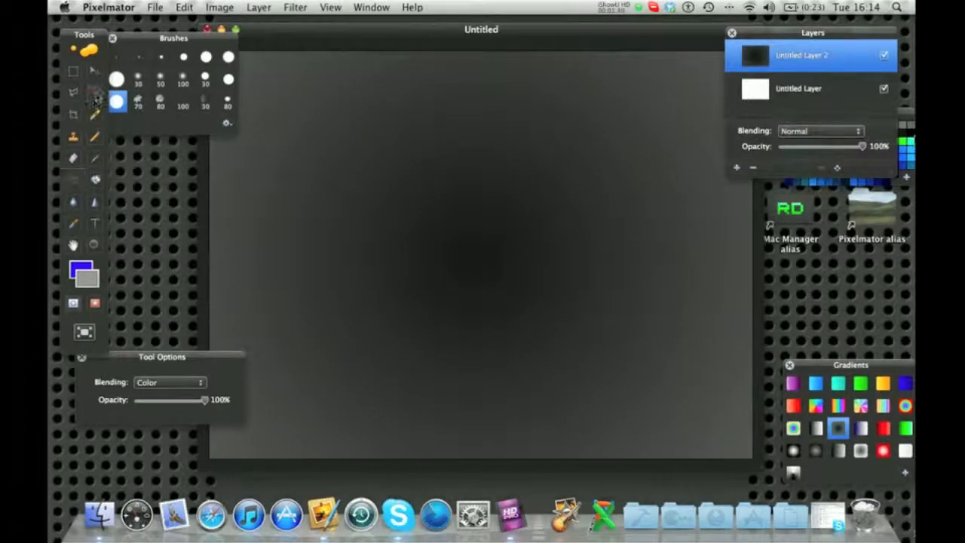
# Step: Select the whole canvas area on the white base layer with the Magic Wand and make the gradient layer active
pyautogui.click(94, 92)
pyautogui.click(846, 88)
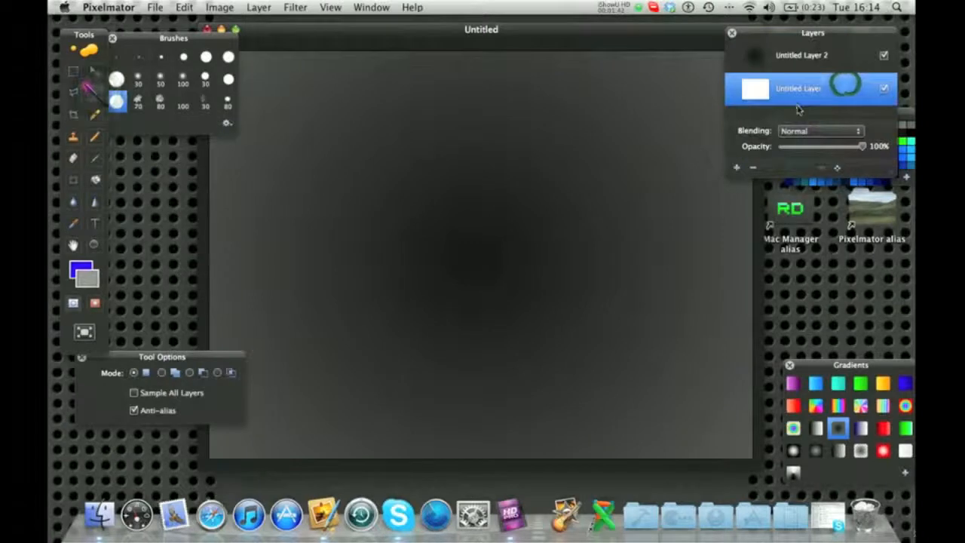
pyautogui.press('super+a')
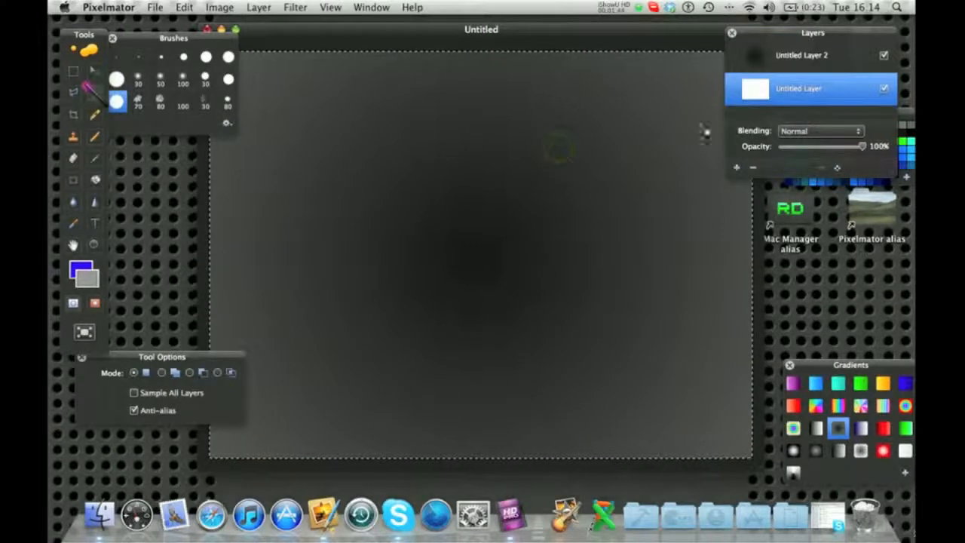
pyautogui.click(825, 57)
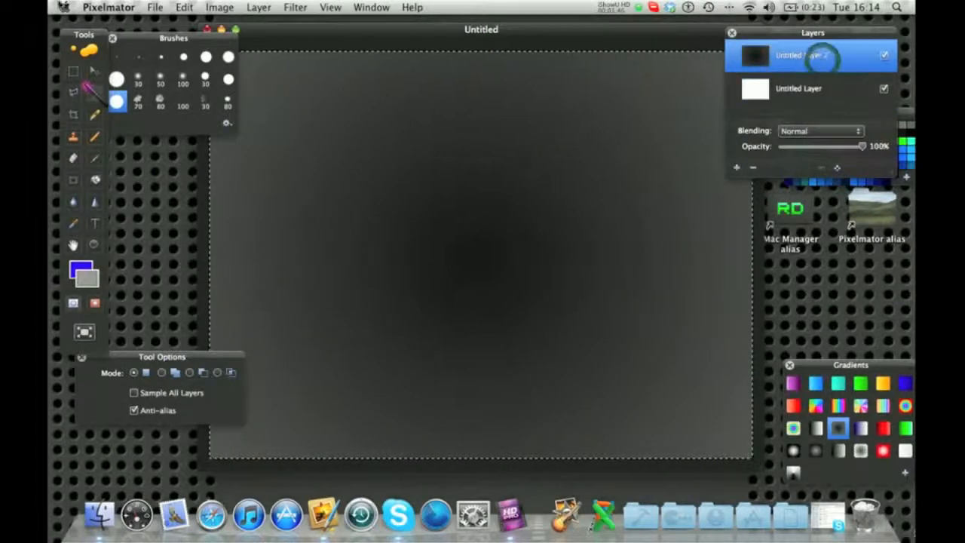
# Step: Apply the Noise filter to the gradient layer with an amount of about 5 and Monochrome on
pyautogui.click(292, 8)
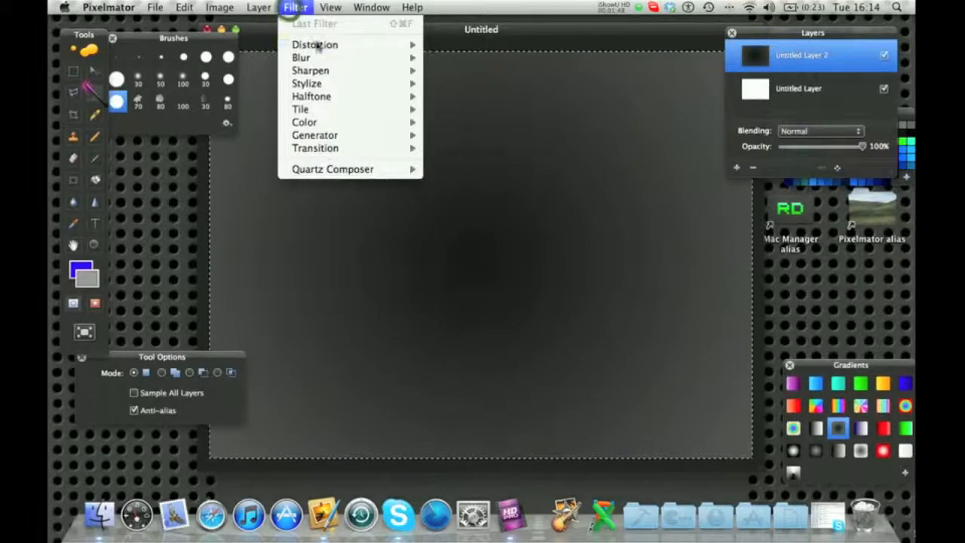
pyautogui.moveTo(333, 73)
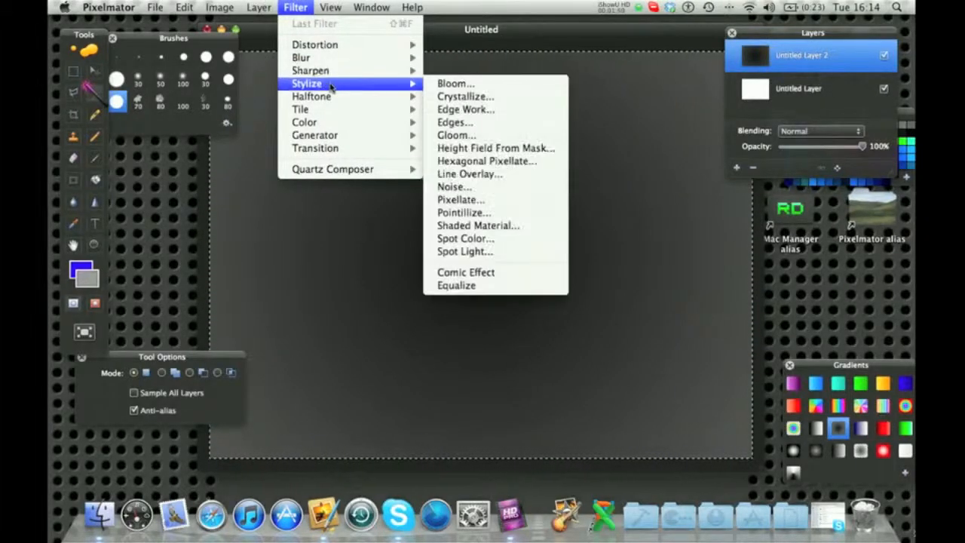
pyautogui.click(516, 188)
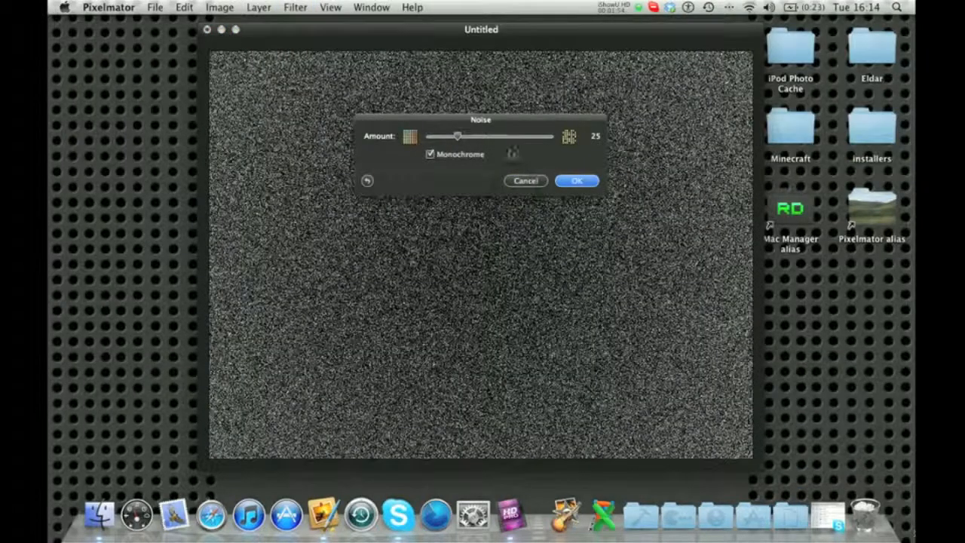
pyautogui.moveTo(446, 144); pyautogui.dragTo(437, 150)
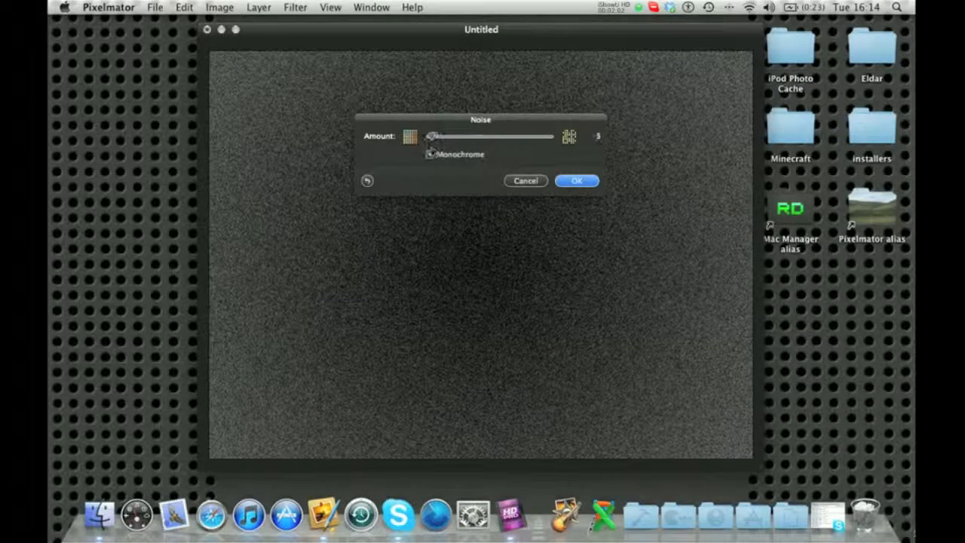
pyautogui.click(577, 181)
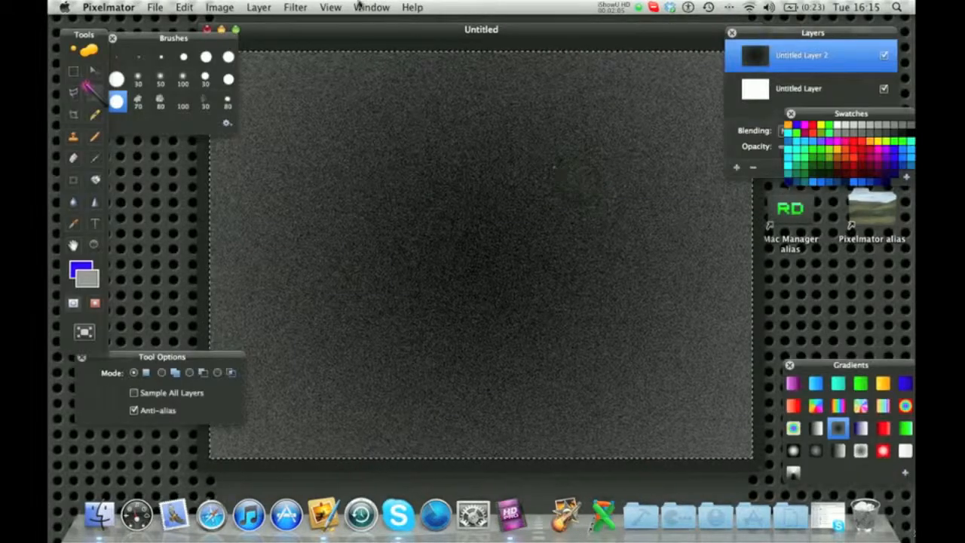
pyautogui.click(295, 7)
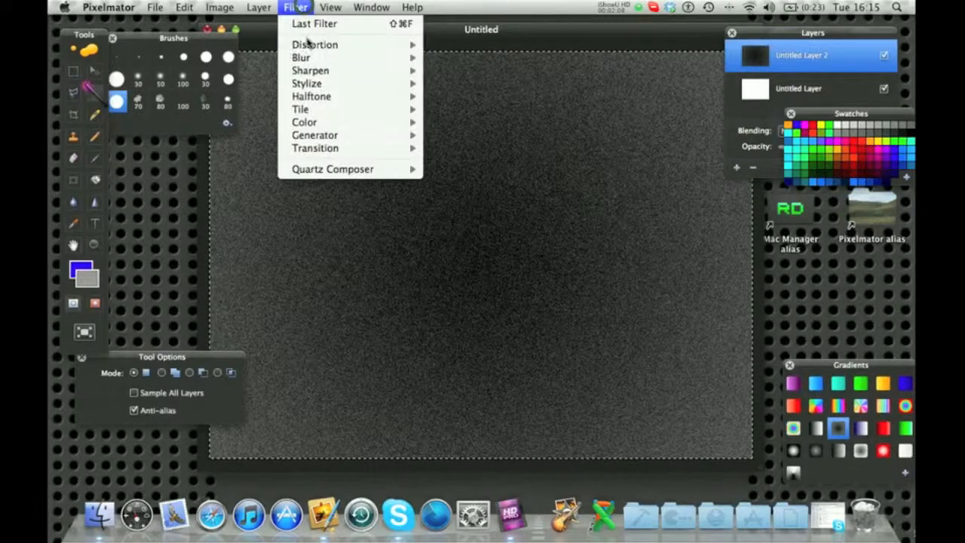
pyautogui.moveTo(392, 57)
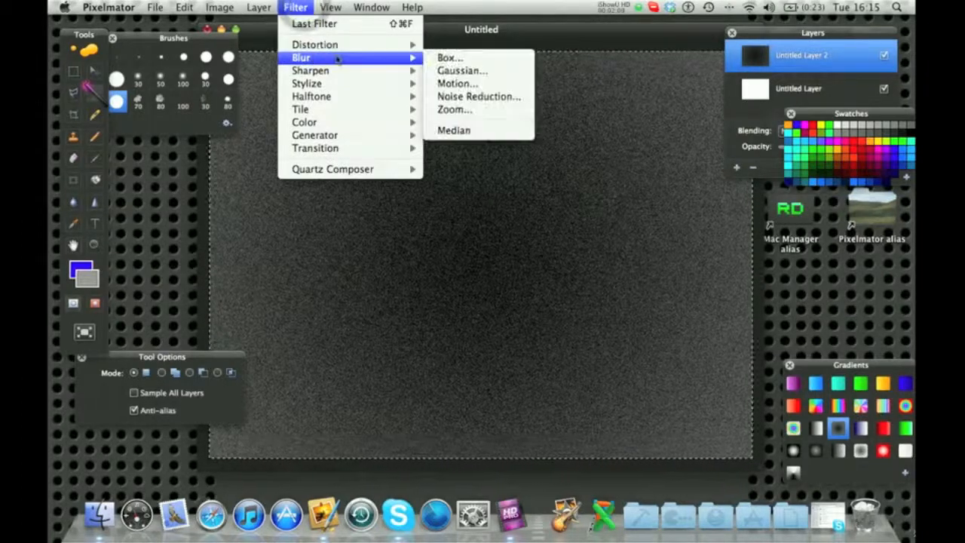
pyautogui.click(451, 71)
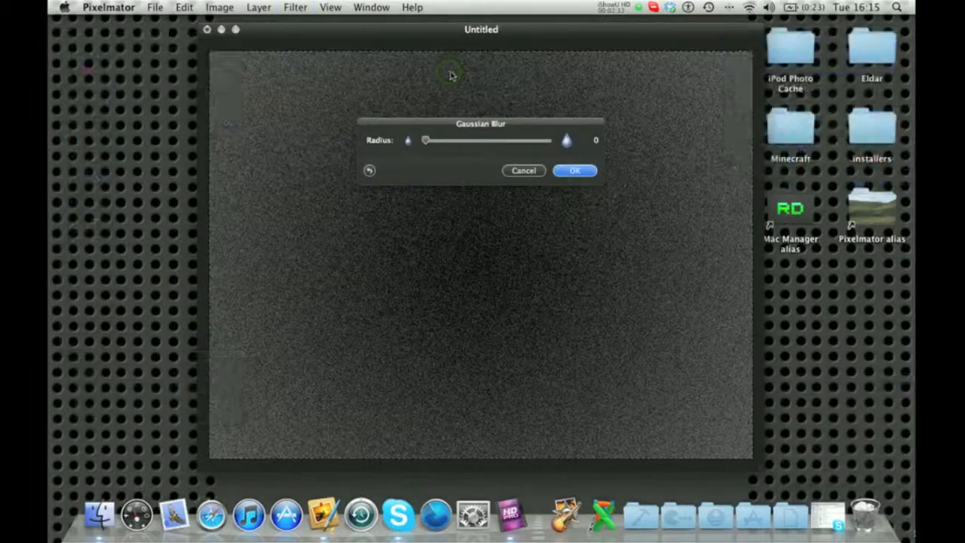
pyautogui.click(523, 171)
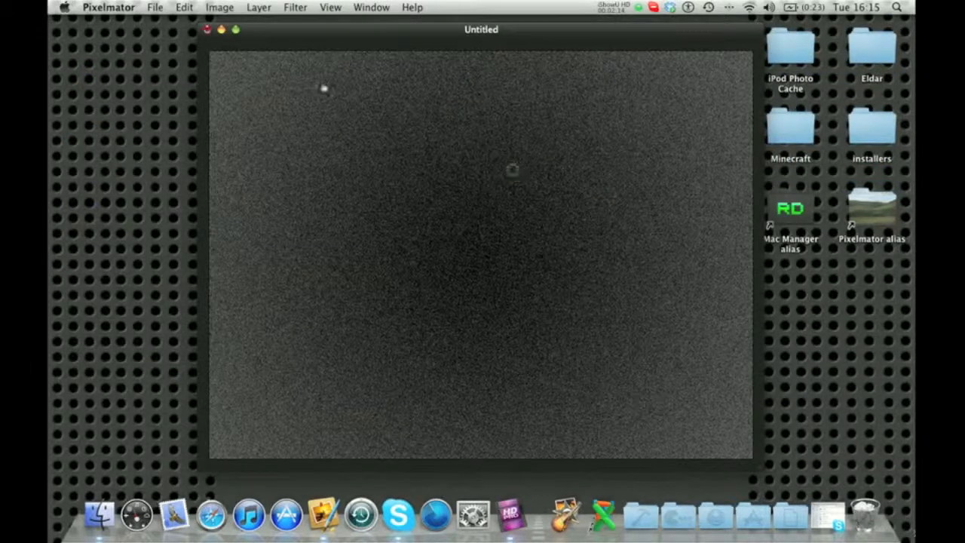
# Step: Apply a Motion Blur with radius 10 and angle -180 to the noisy gradient layer and clear the selection
pyautogui.click(296, 8)
pyautogui.moveTo(328, 60)
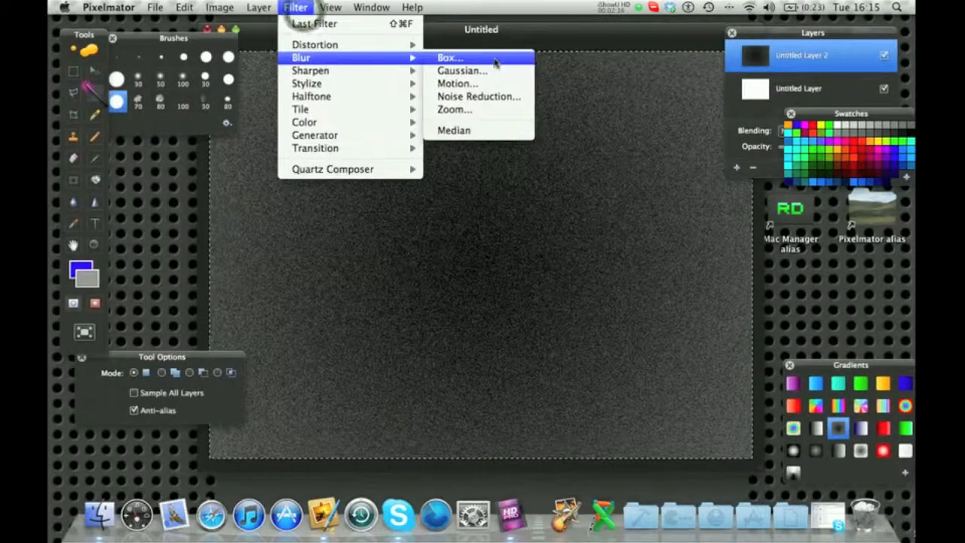
pyautogui.click(483, 84)
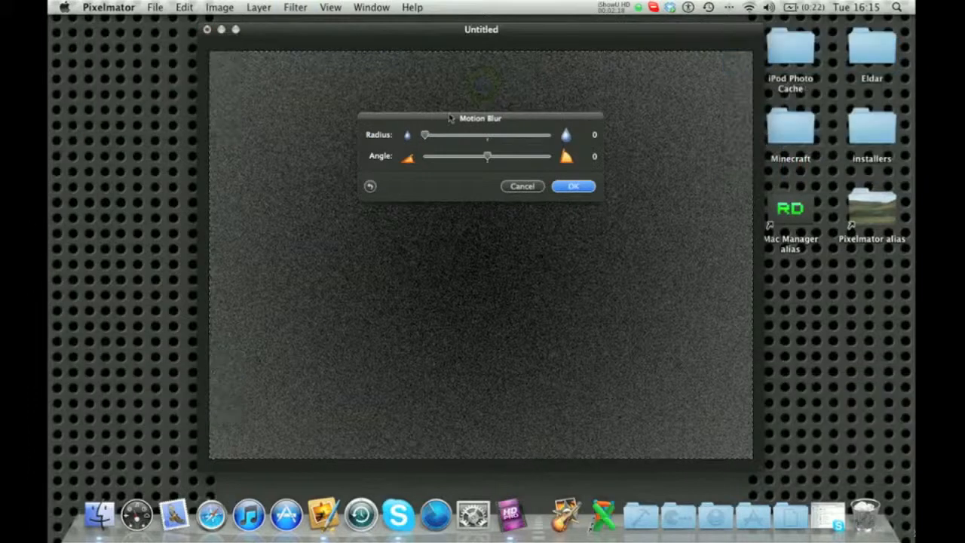
pyautogui.moveTo(486, 161); pyautogui.dragTo(413, 169)
pyautogui.moveTo(427, 136); pyautogui.dragTo(774, 67)
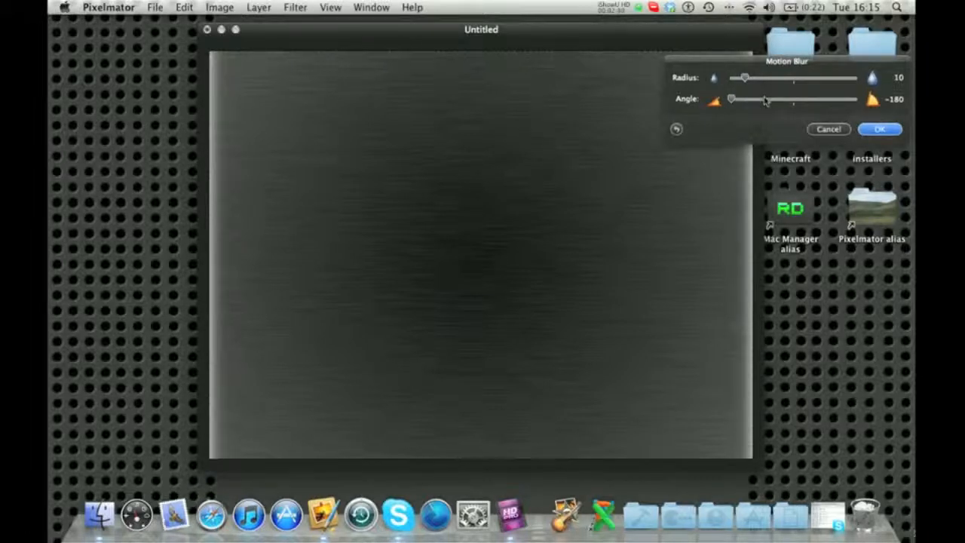
pyautogui.click(878, 130)
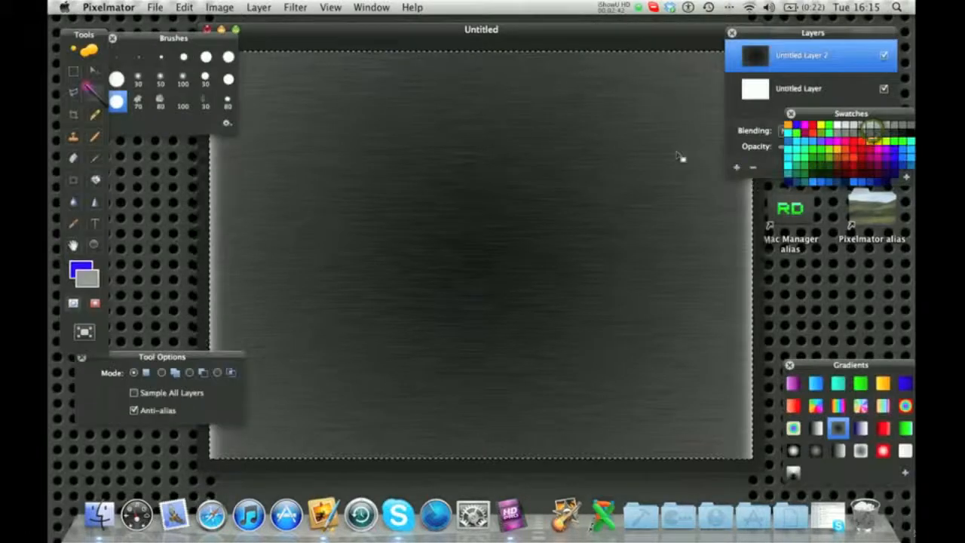
pyautogui.click(671, 155)
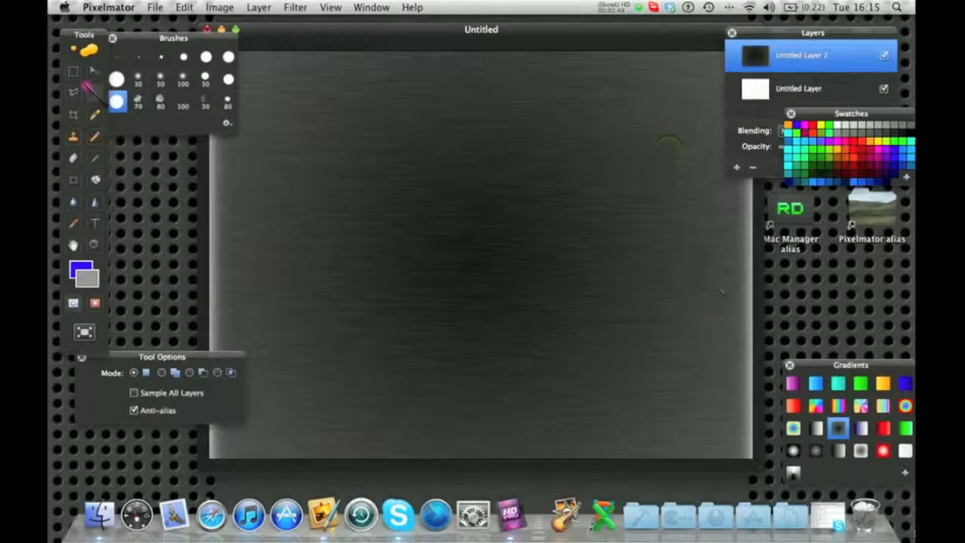
# Step: Add a new layer directly above the white base layer and fill it with light grey using the Paint Bucket
pyautogui.click(790, 99)
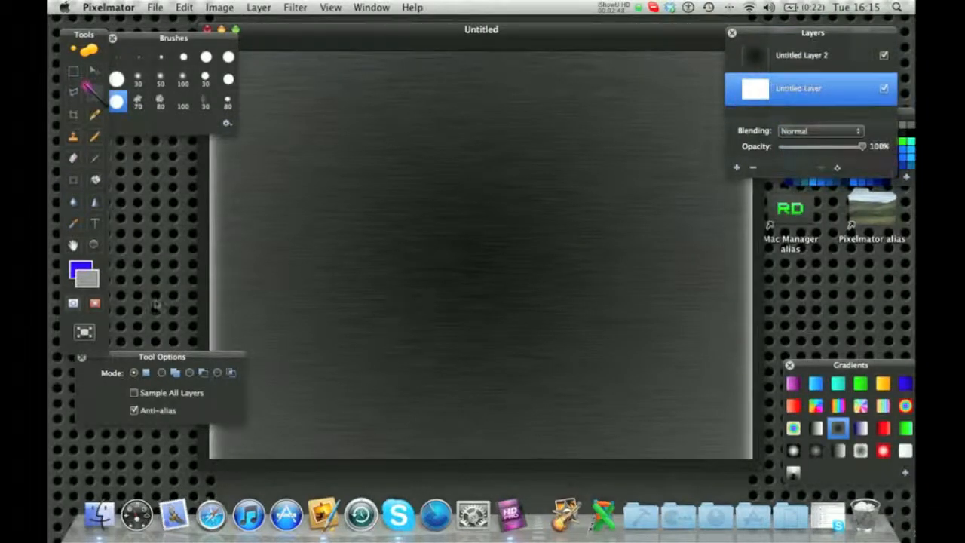
pyautogui.rightClick(821, 96)
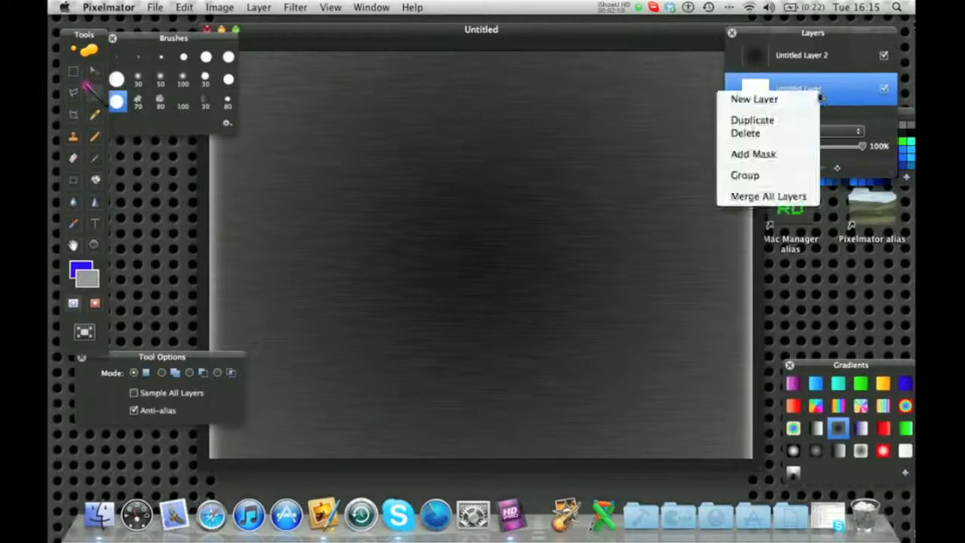
pyautogui.click(778, 103)
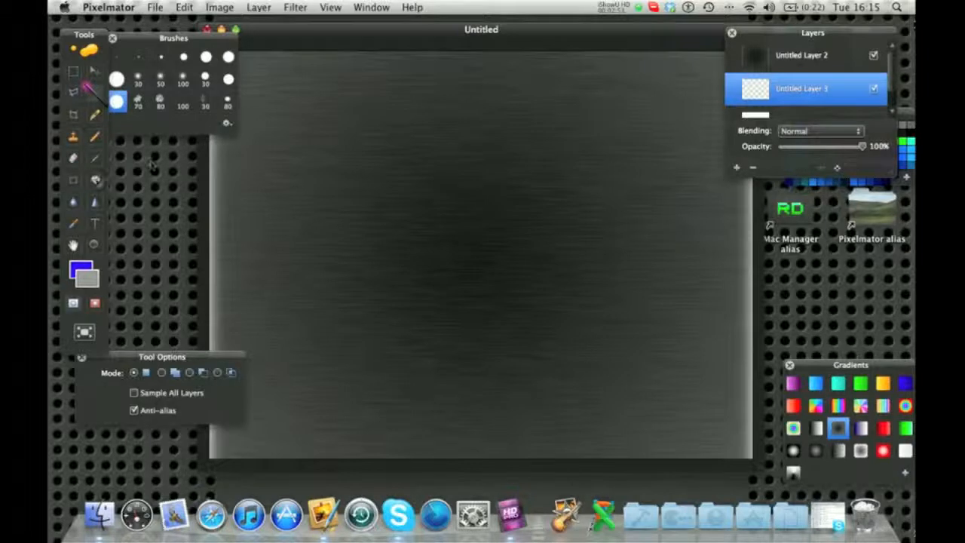
pyautogui.click(96, 180)
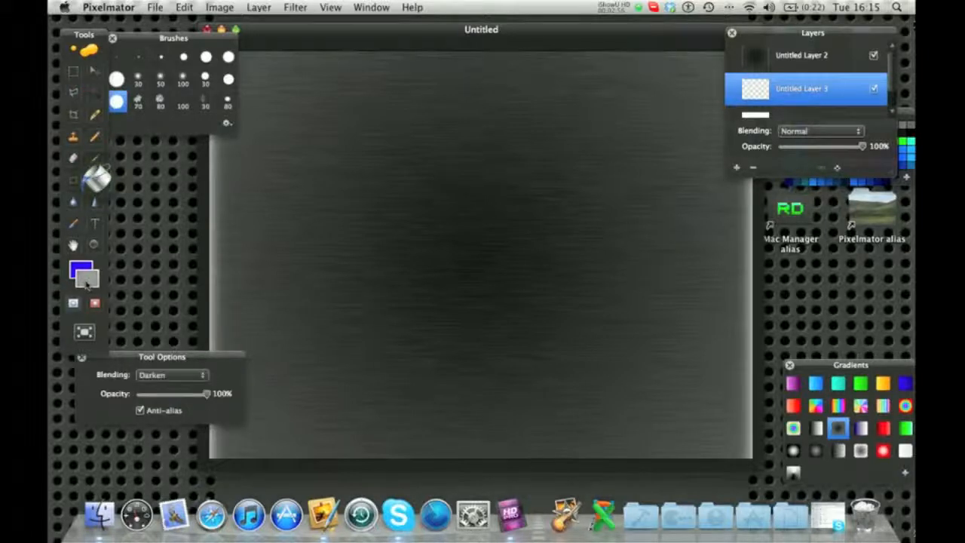
pyautogui.click(260, 255)
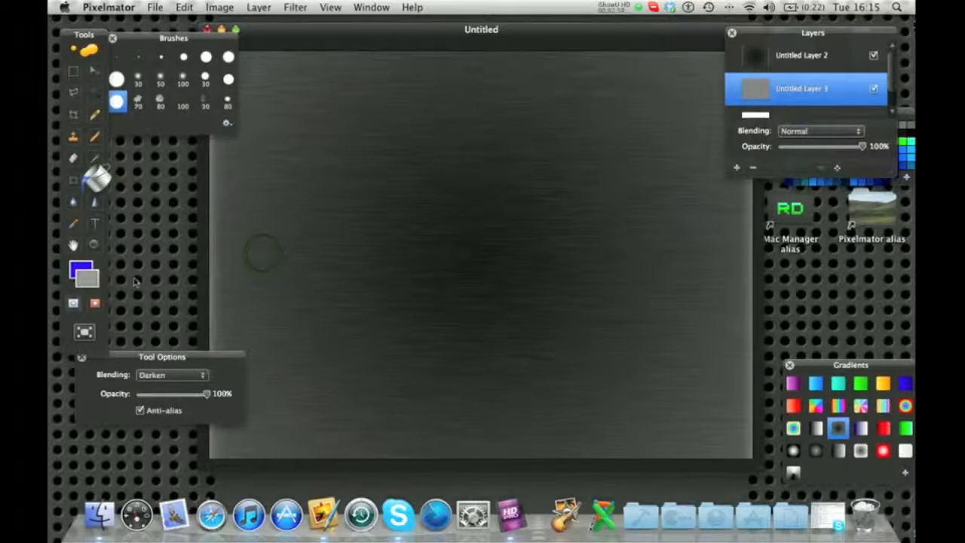
# Step: Change the fill colour to a darker grey and refill the new layer with it
pyautogui.click(93, 283)
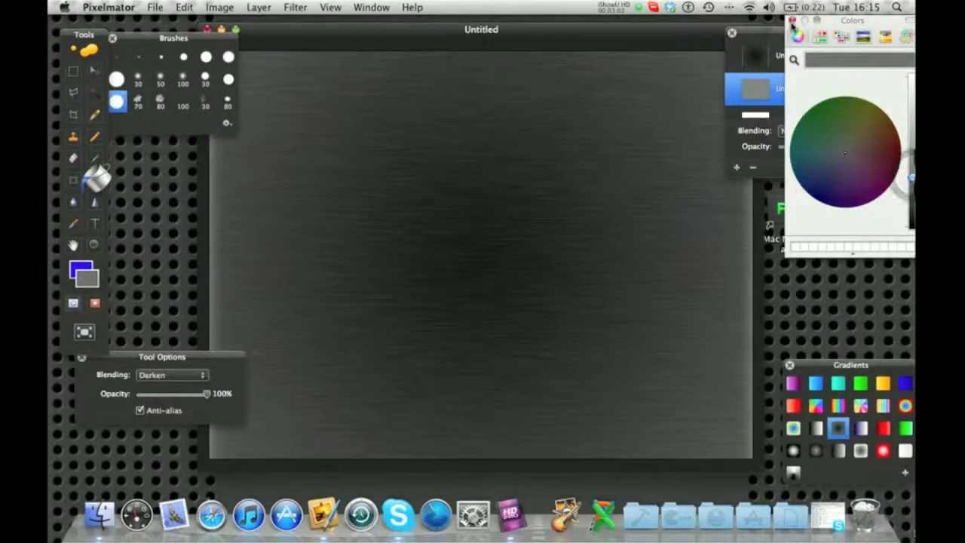
pyautogui.click(789, 20)
pyautogui.click(459, 182)
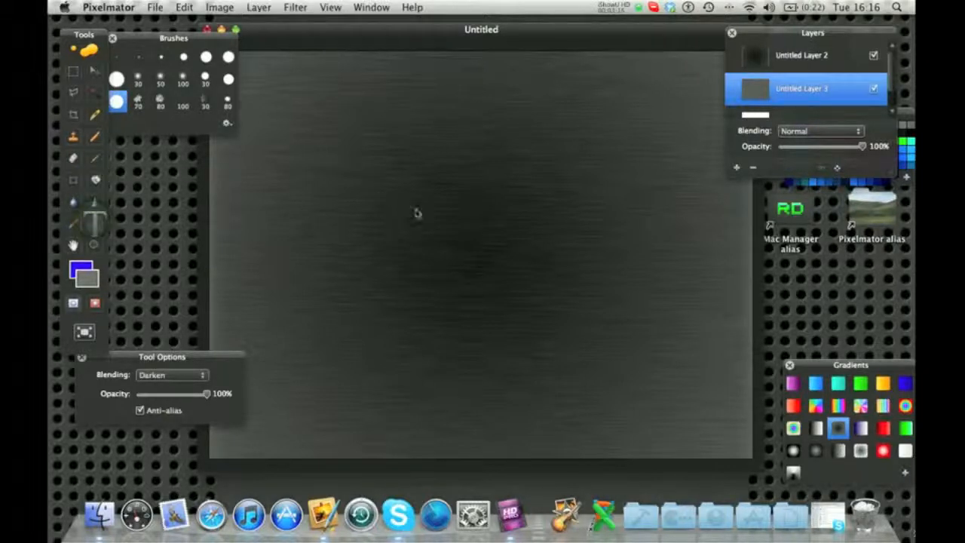
# Step: Add a new layer above the gradient layer and start a text on it in the Visitor TT1 BRK font
pyautogui.press('t')
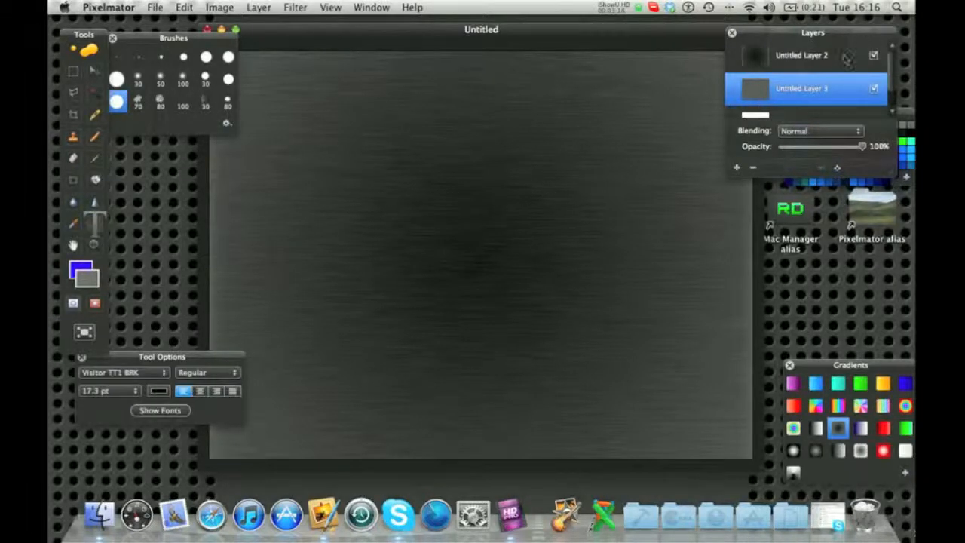
pyautogui.click(833, 58)
pyautogui.rightClick(833, 57)
pyautogui.click(781, 67)
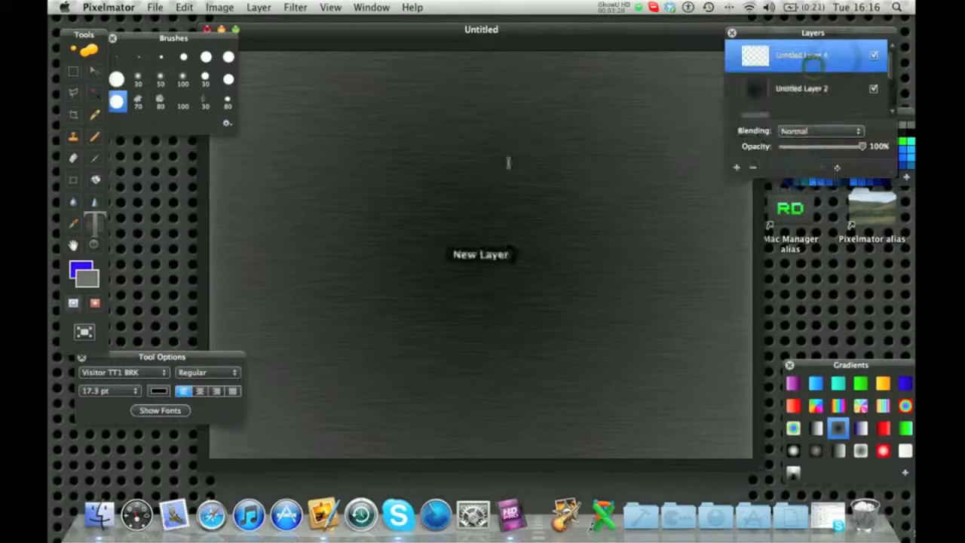
pyautogui.click(369, 190)
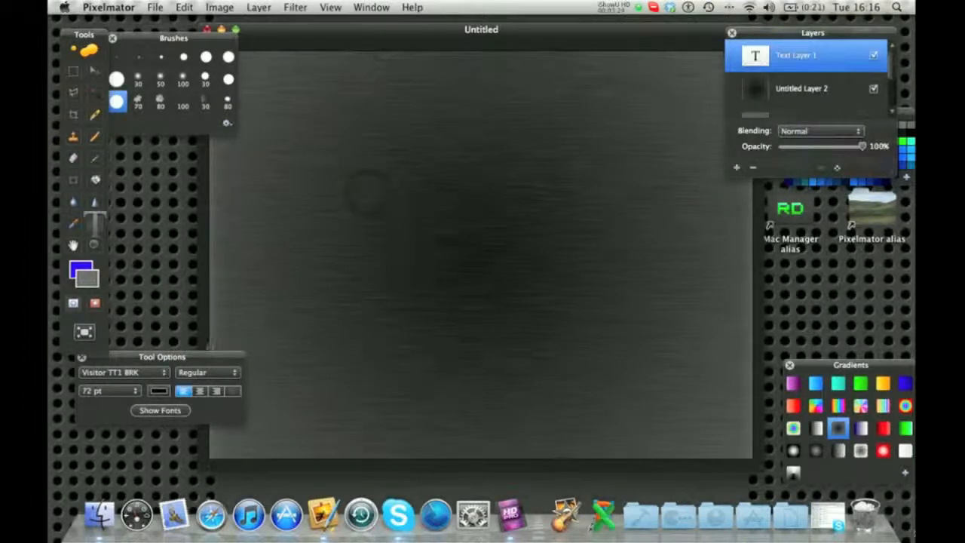
pyautogui.click(139, 373)
pyautogui.click(161, 375)
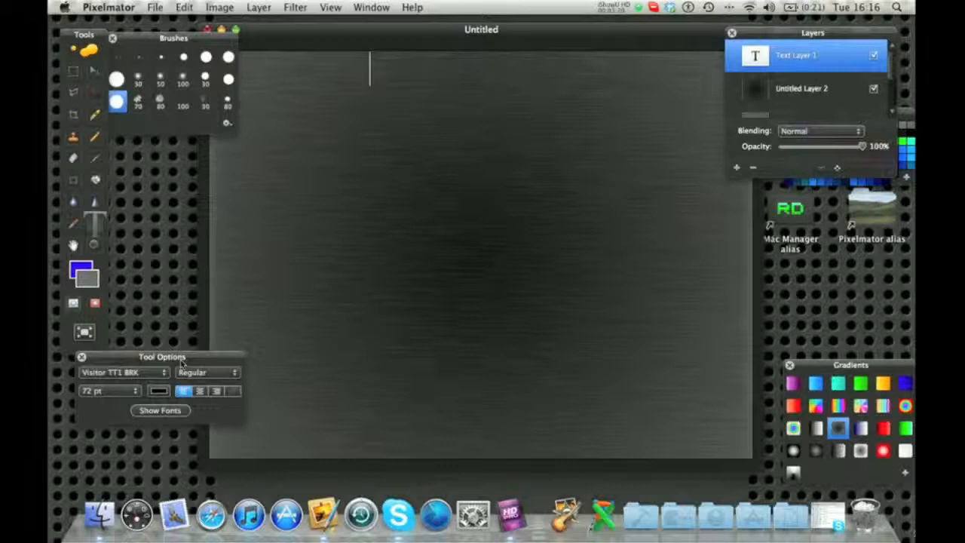
pyautogui.write('atr')
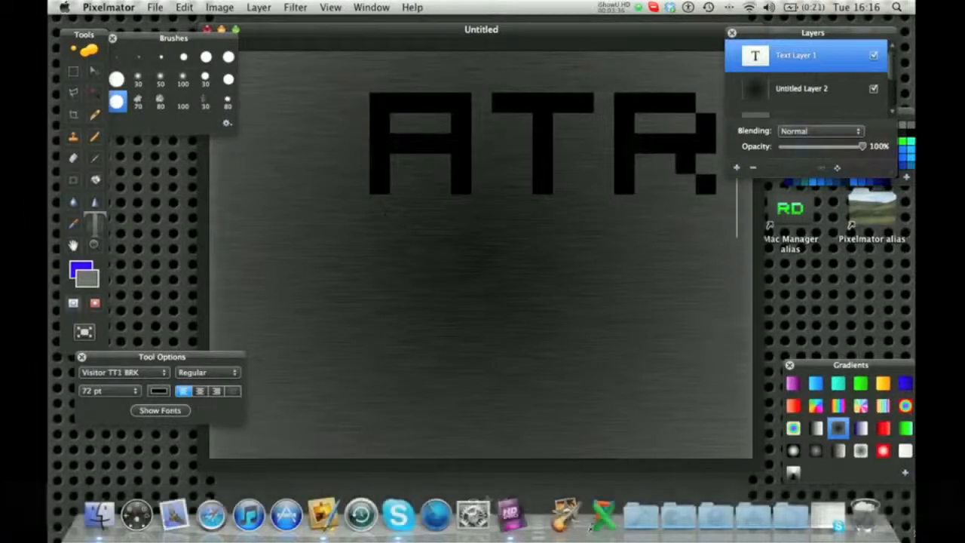
pyautogui.click(120, 391)
pyautogui.click(120, 384)
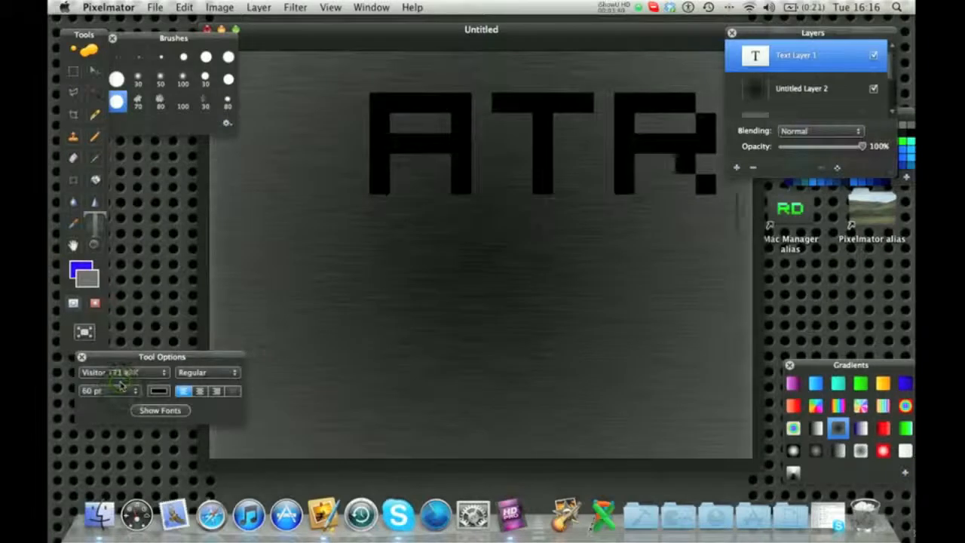
pyautogui.press('BackSpace')
pyautogui.press('BackSpace')
pyautogui.press('BackSpace')
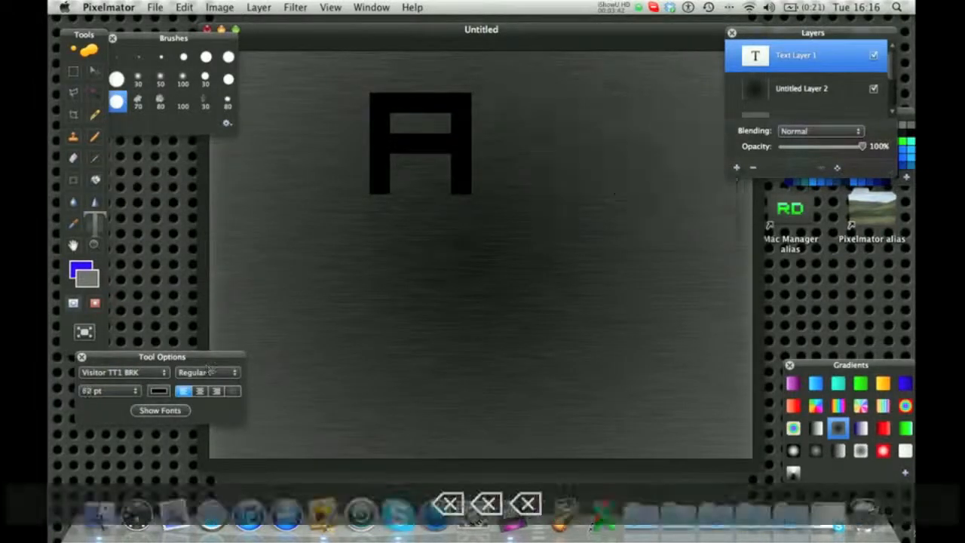
# Step: Set the font size to 60 pt and enter the text "ATR" on the text layer
pyautogui.click(111, 388)
pyautogui.click(112, 383)
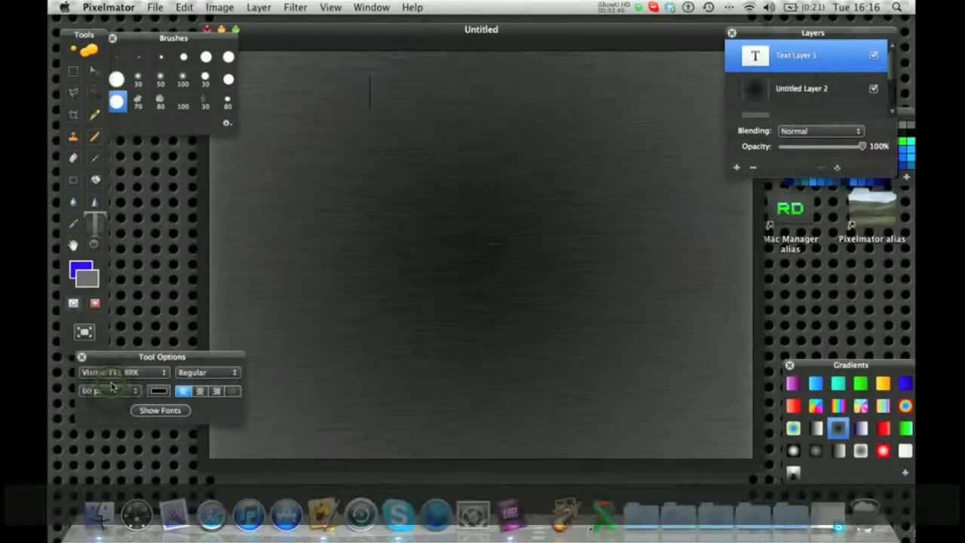
pyautogui.write('atr')
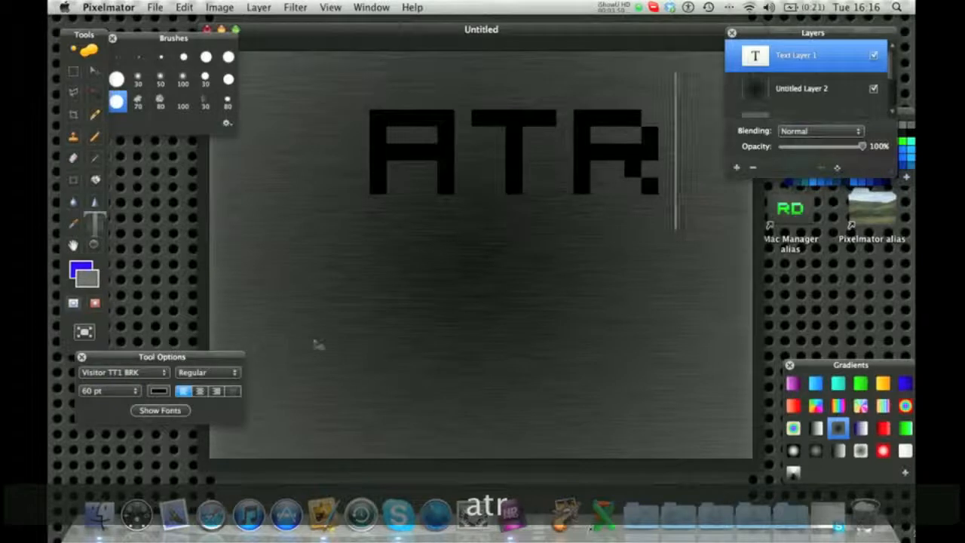
pyautogui.click(470, 294)
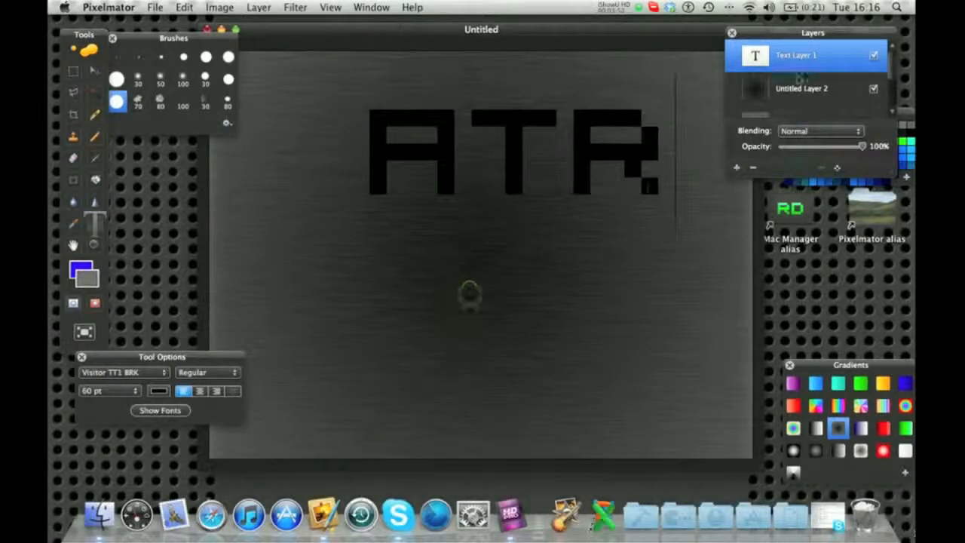
# Step: Convert the ATR text layer into pixels and move the lettering to the centre of the canvas
pyautogui.rightClick(799, 66)
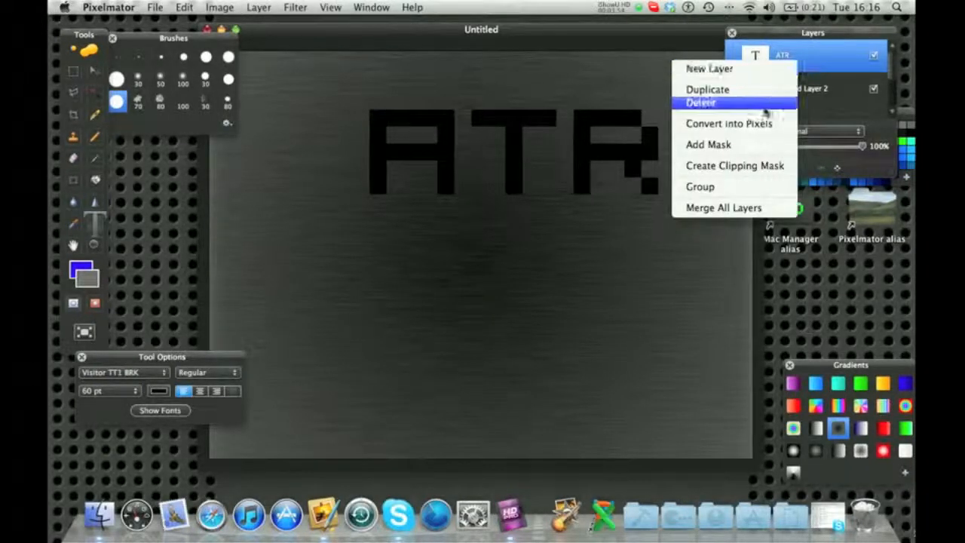
pyautogui.click(741, 125)
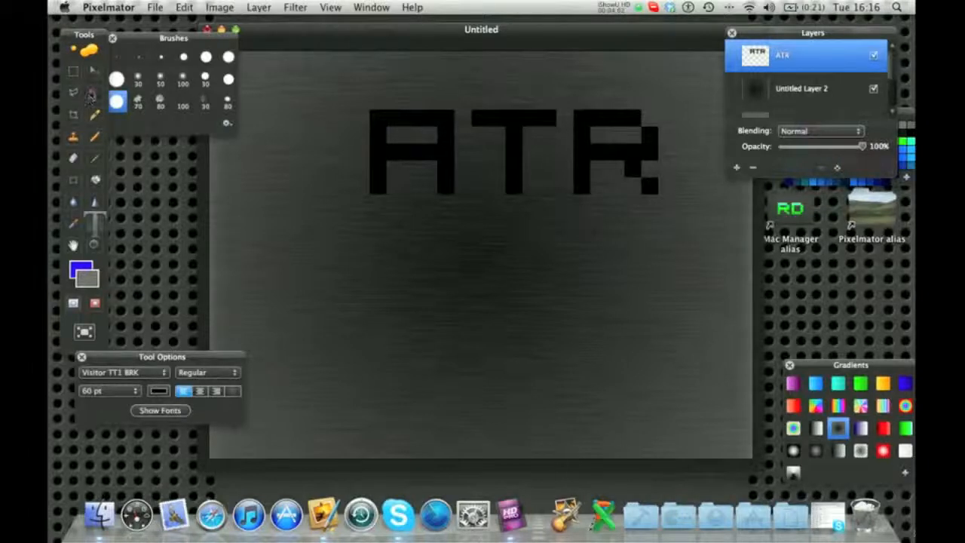
pyautogui.click(92, 70)
pyautogui.moveTo(568, 142); pyautogui.dragTo(537, 231)
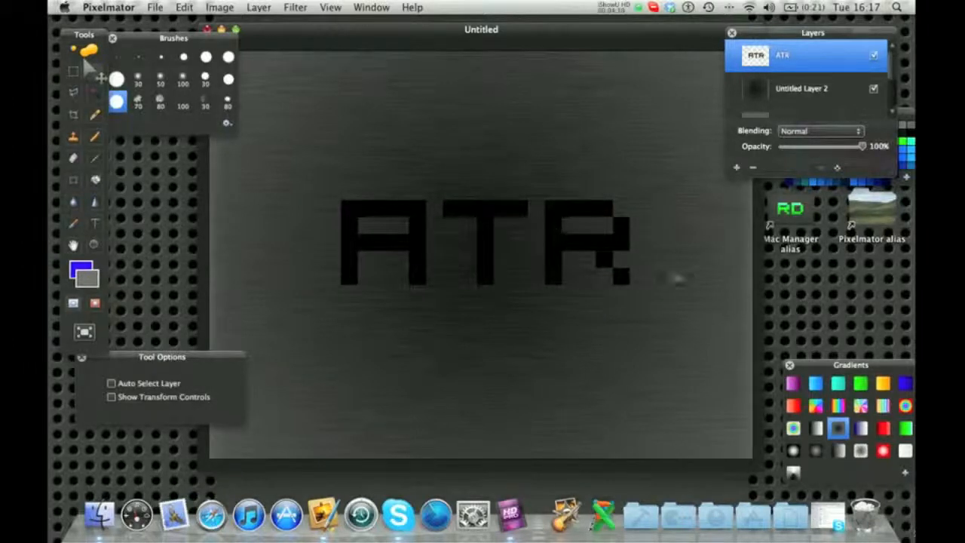
# Step: Select the area around the ATR letters plus the holes in A and R with the Magic Wand, and invert the selection
pyautogui.click(92, 92)
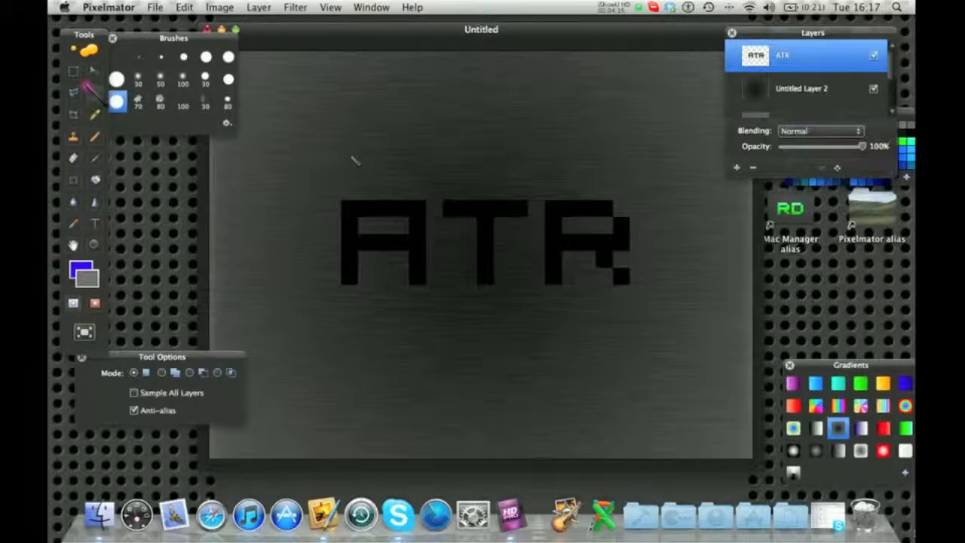
pyautogui.click(358, 158)
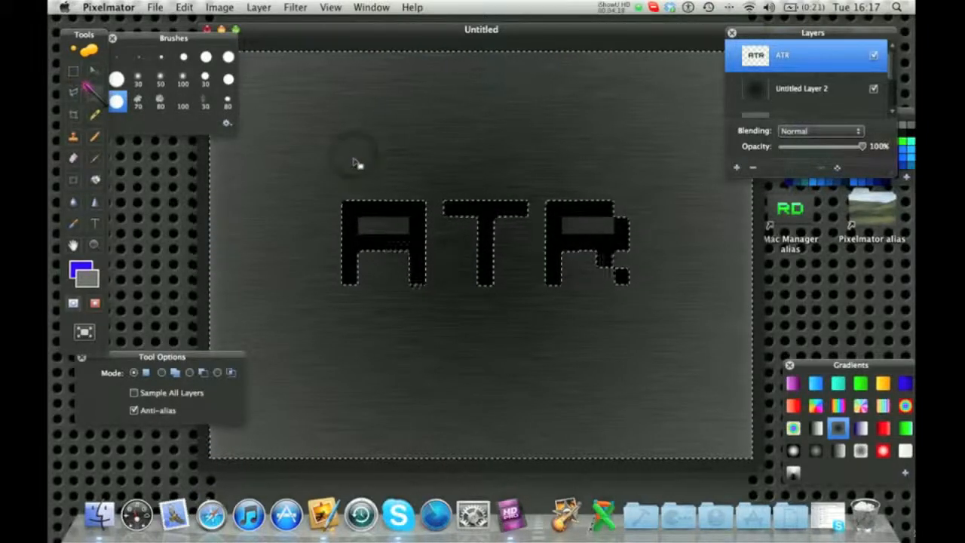
pyautogui.press('shift')
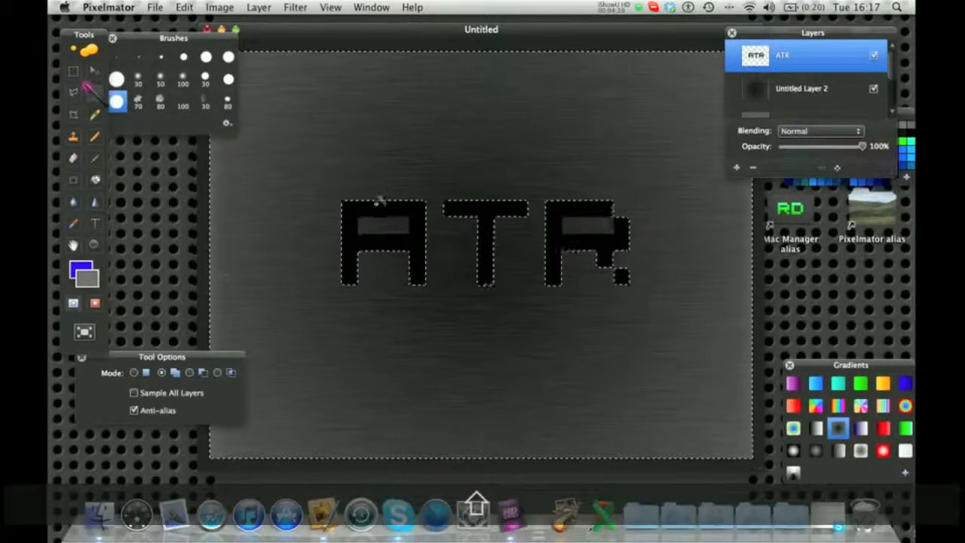
pyautogui.keyDown('shift'); pyautogui.click(379, 223); pyautogui.keyUp('shift')
pyautogui.keyDown('shift'); pyautogui.click(580, 222); pyautogui.keyUp('shift')
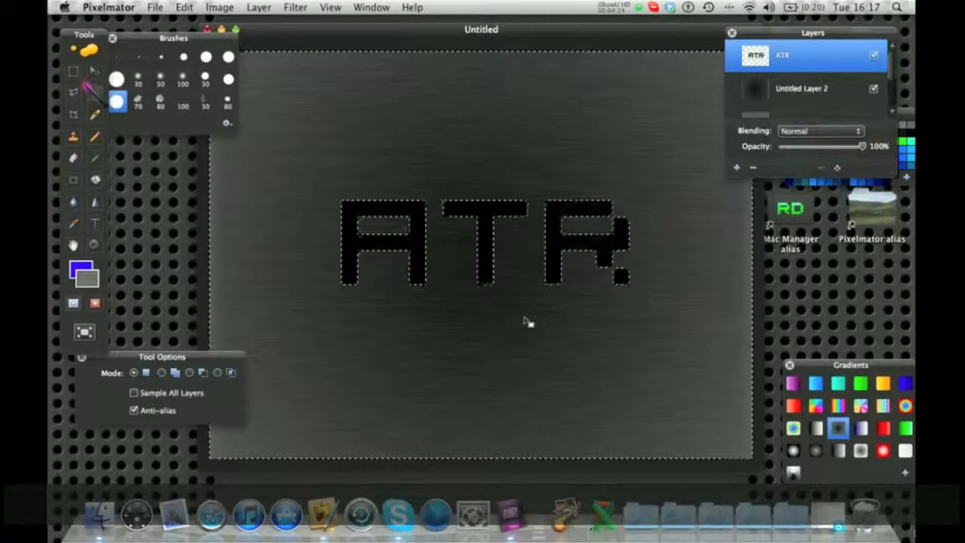
pyautogui.rightClick(525, 321)
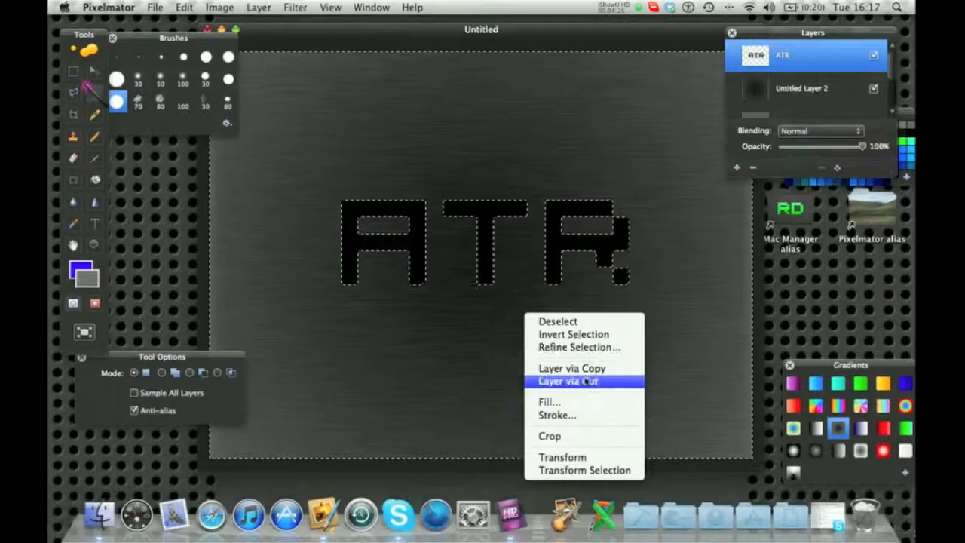
pyautogui.click(620, 334)
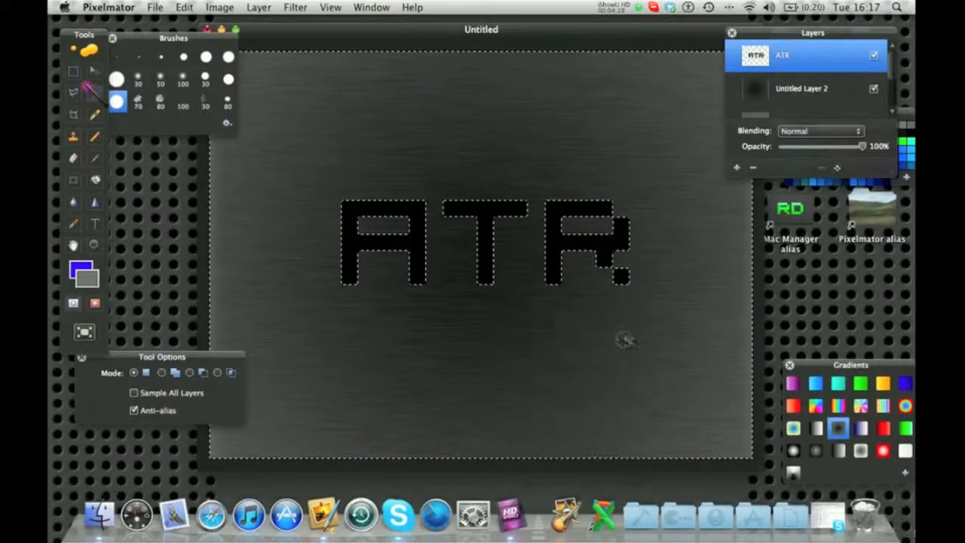
# Step: Add a new layer on top and fill the selected letters with a vertical green gradient, palest at the top of the letters
pyautogui.rightClick(816, 50)
pyautogui.click(799, 54)
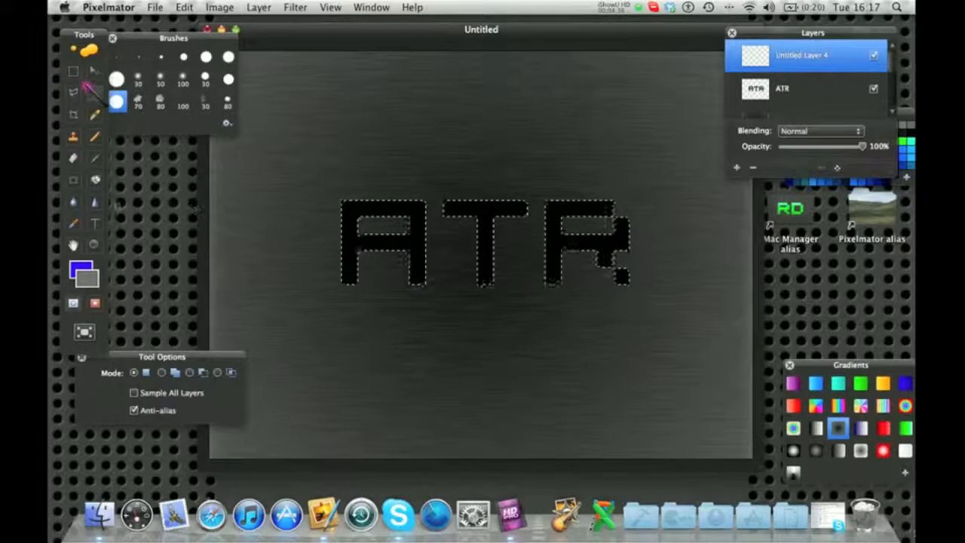
pyautogui.click(73, 189)
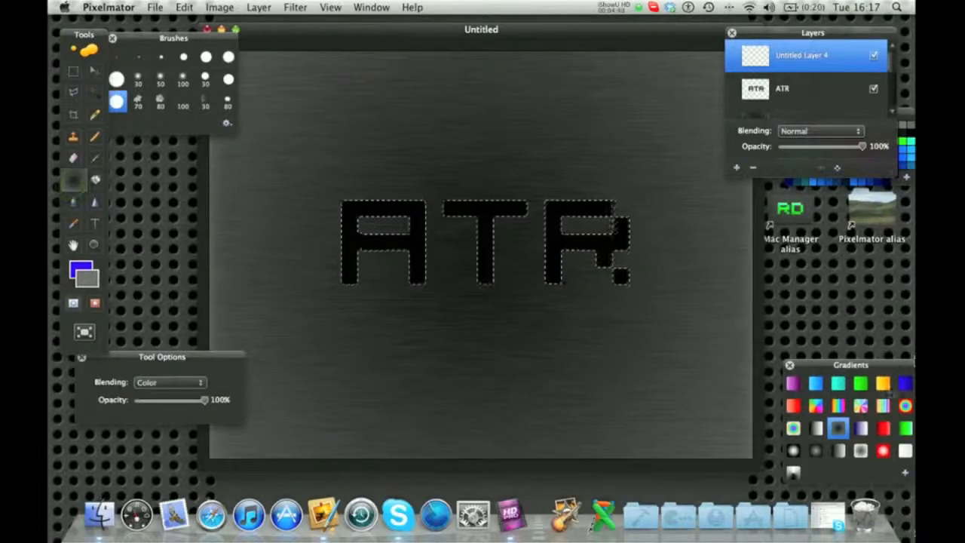
pyautogui.click(907, 429)
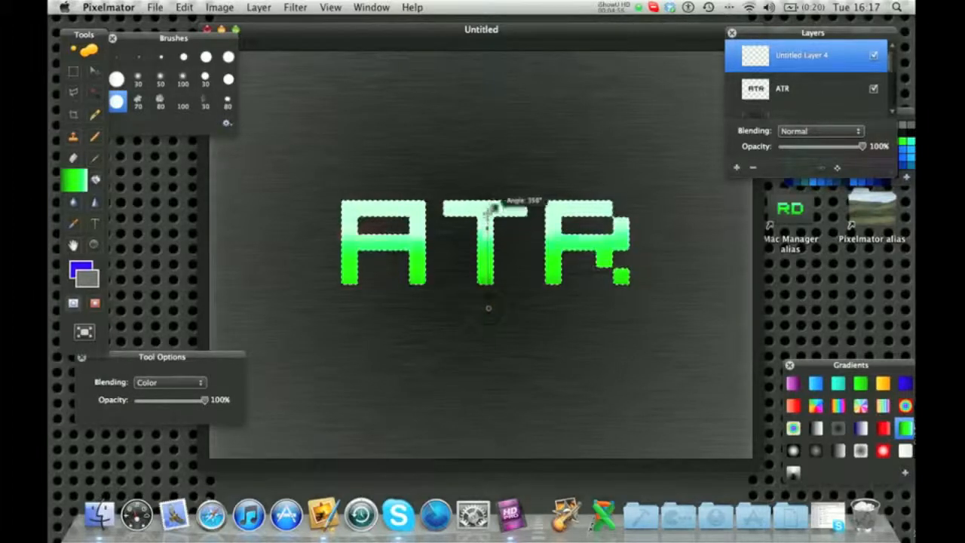
pyautogui.moveTo(489, 192)
pyautogui.mouseDown()
pyautogui.moveTo(490, 155)
pyautogui.moveTo(487, 185)
pyautogui.mouseUp()
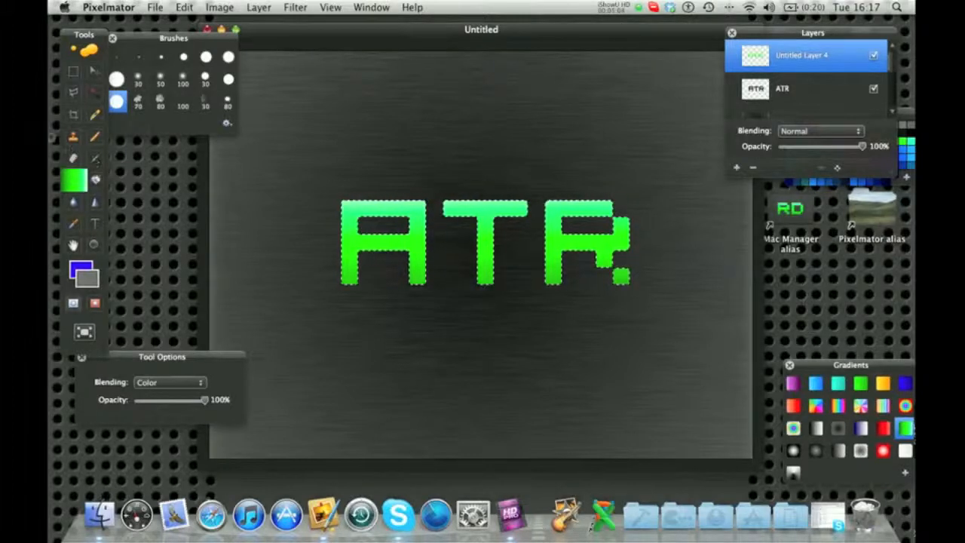
# Step: Apply a monochrome Noise filter with an amount of 25 to the green gradient inside the selected letters
pyautogui.click(74, 71)
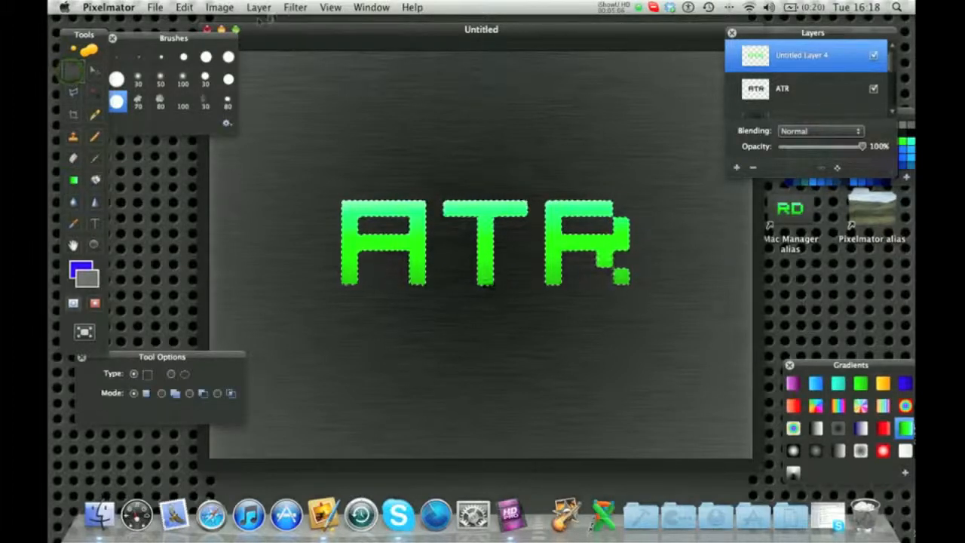
pyautogui.click(294, 7)
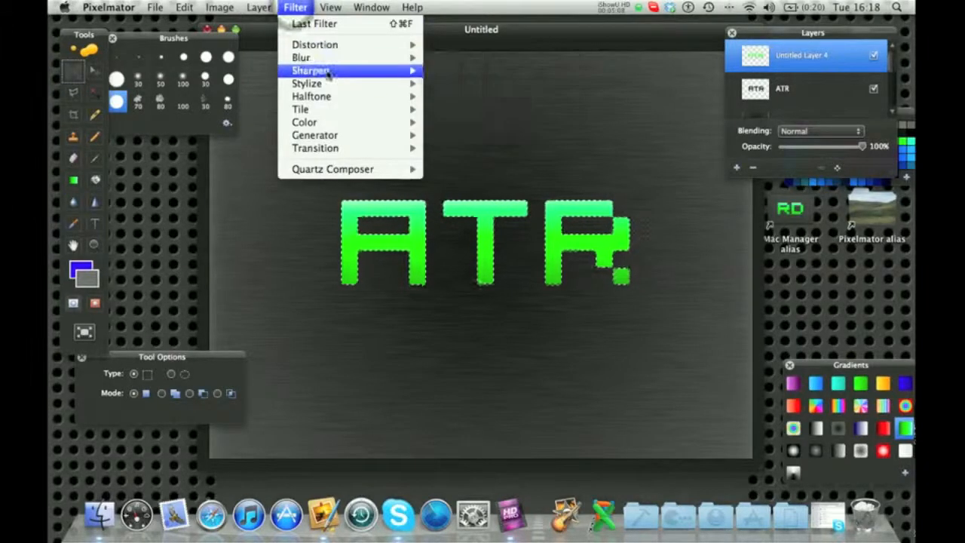
pyautogui.moveTo(332, 85)
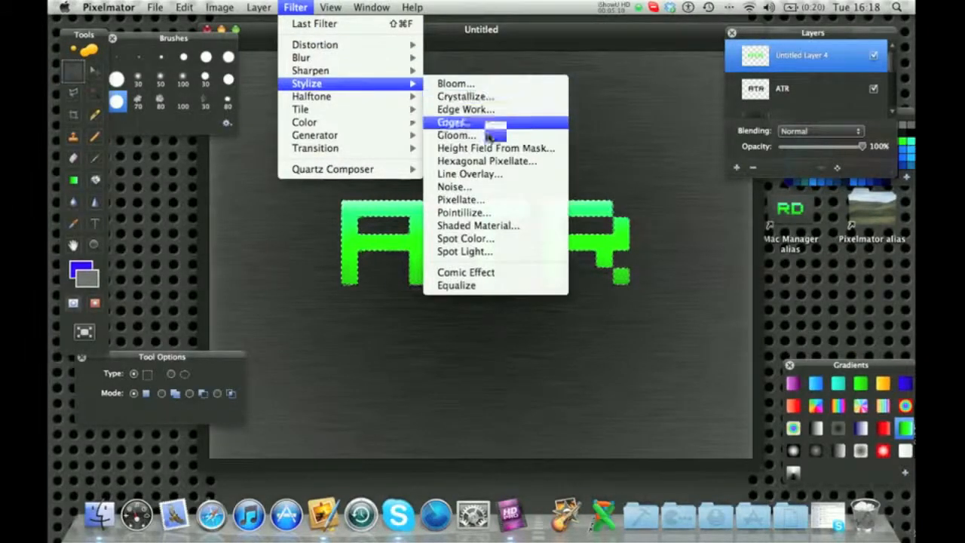
pyautogui.click(484, 189)
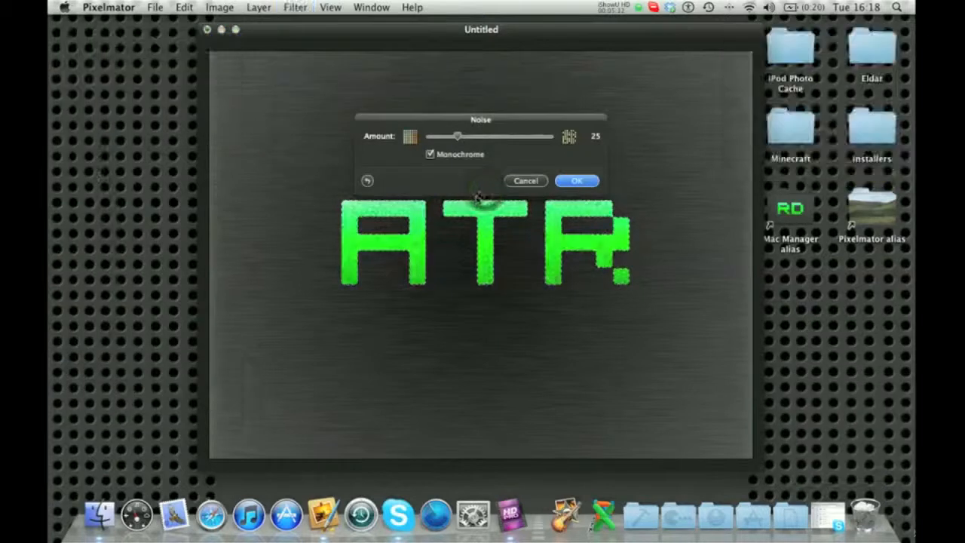
pyautogui.moveTo(503, 118); pyautogui.dragTo(420, 52)
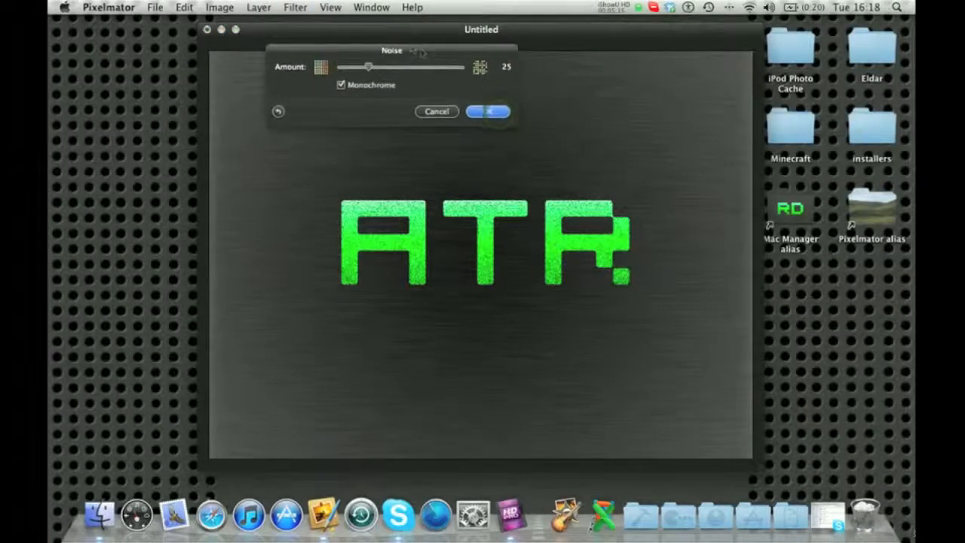
pyautogui.click(486, 111)
# Step: Apply a Motion Blur with radius 15 and angle 180 to the noisy green gradient in the letters
pyautogui.click(295, 7)
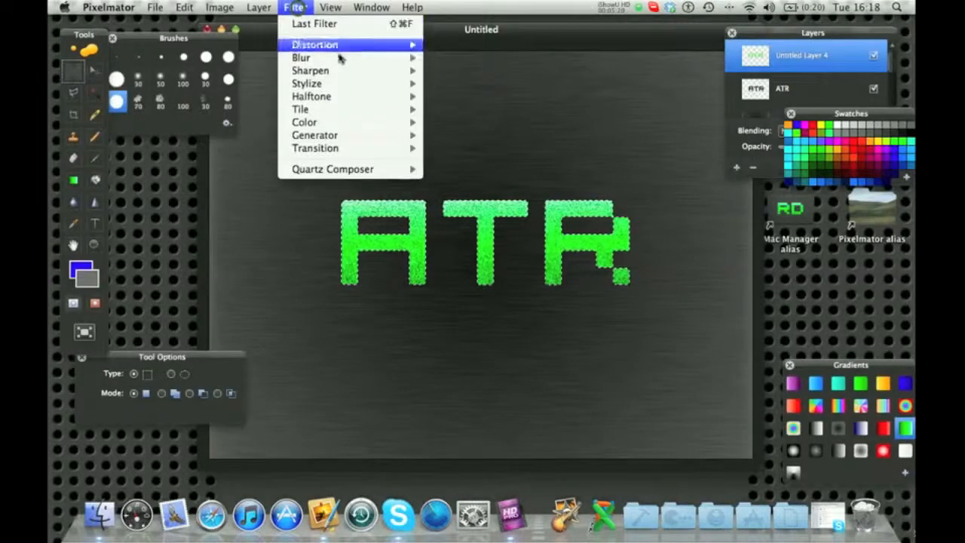
pyautogui.moveTo(339, 58)
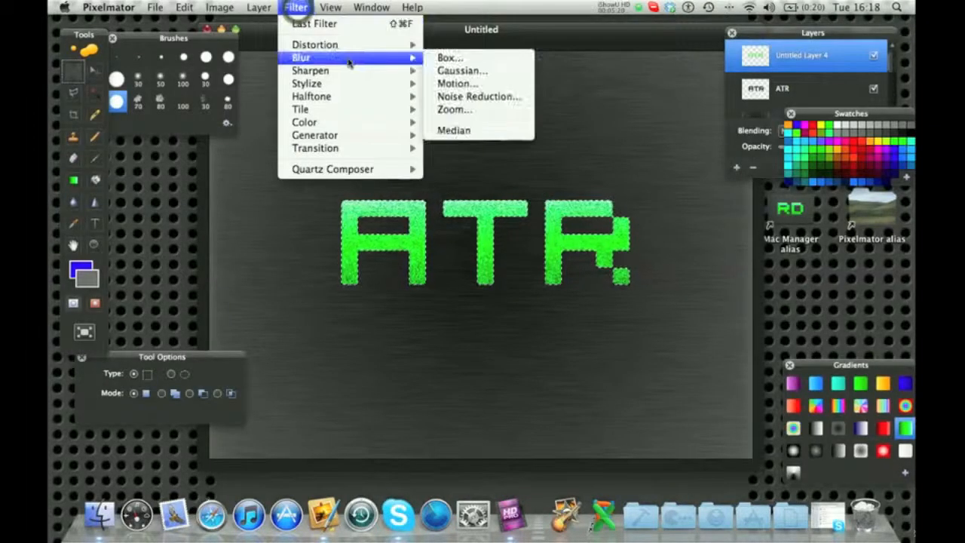
pyautogui.click(494, 84)
pyautogui.moveTo(489, 161); pyautogui.dragTo(551, 159)
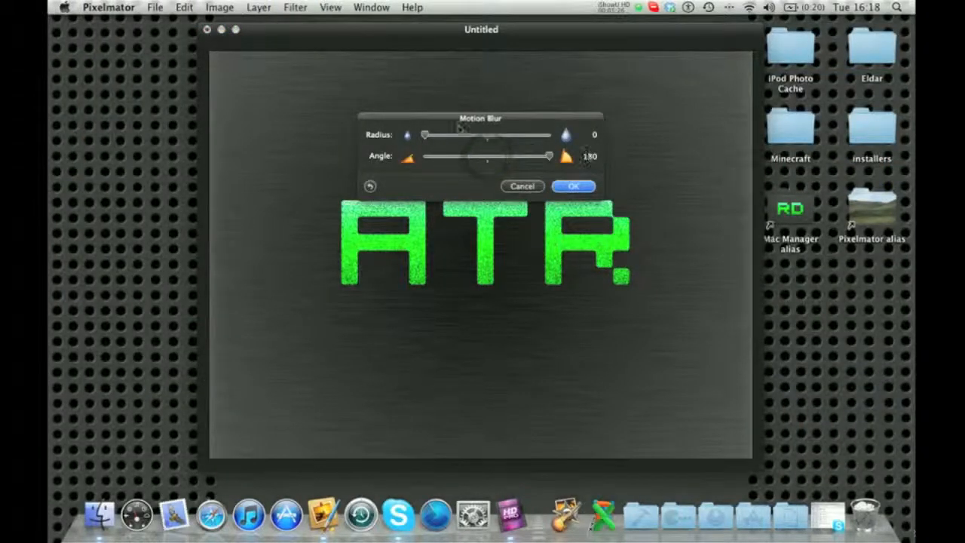
pyautogui.moveTo(428, 137); pyautogui.dragTo(441, 136)
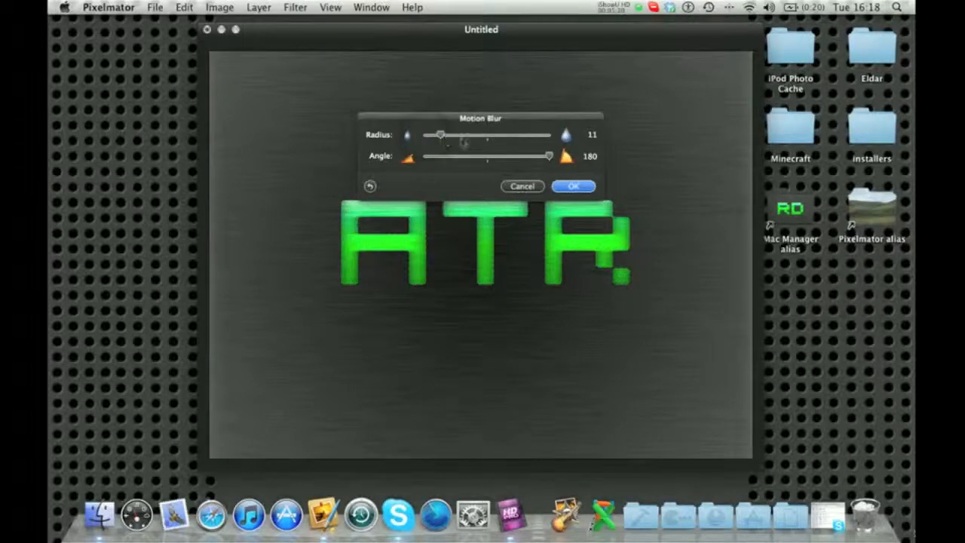
pyautogui.moveTo(491, 156)
pyautogui.mouseDown()
pyautogui.moveTo(449, 162)
pyautogui.moveTo(504, 161)
pyautogui.moveTo(494, 166)
pyautogui.mouseUp()
pyautogui.moveTo(441, 140); pyautogui.dragTo(574, 162)
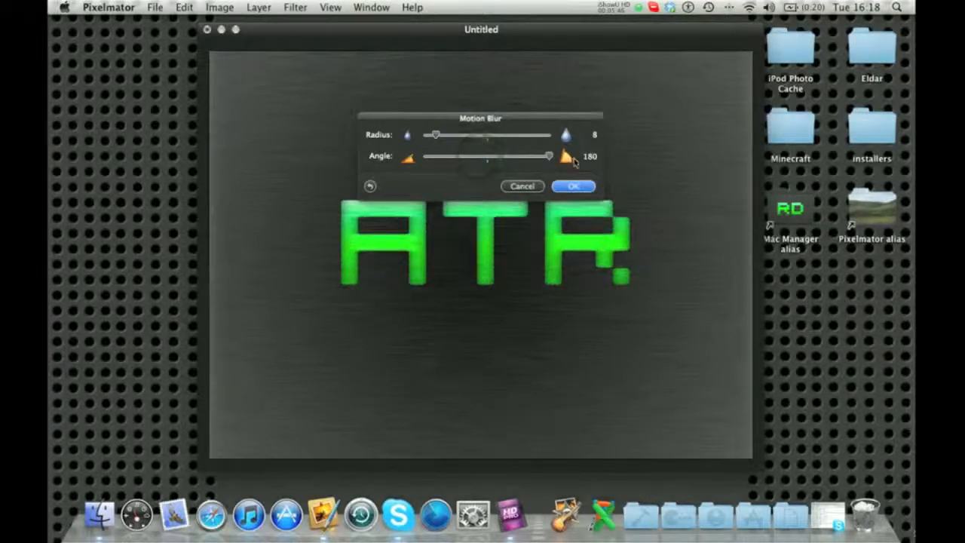
pyautogui.moveTo(436, 135); pyautogui.dragTo(444, 141)
pyautogui.moveTo(497, 121); pyautogui.dragTo(453, 71)
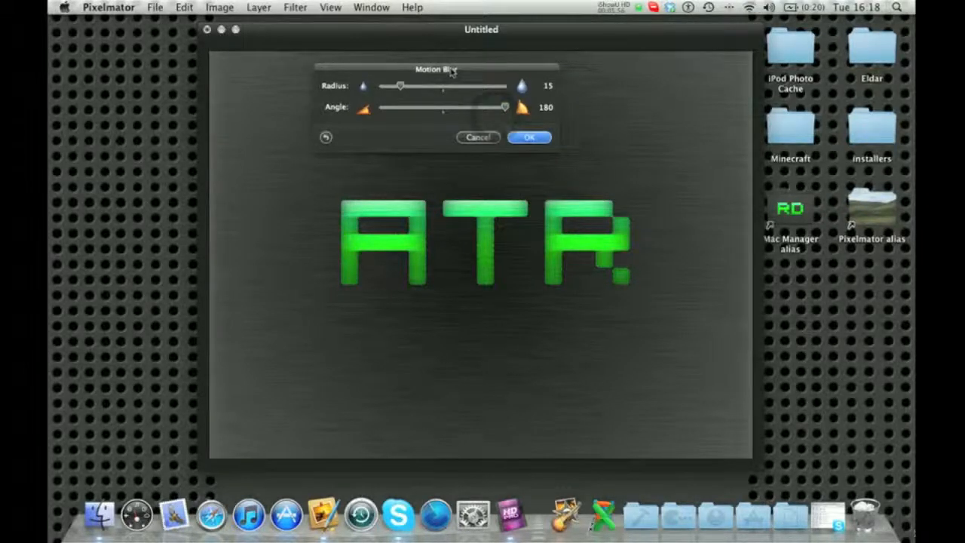
pyautogui.click(529, 138)
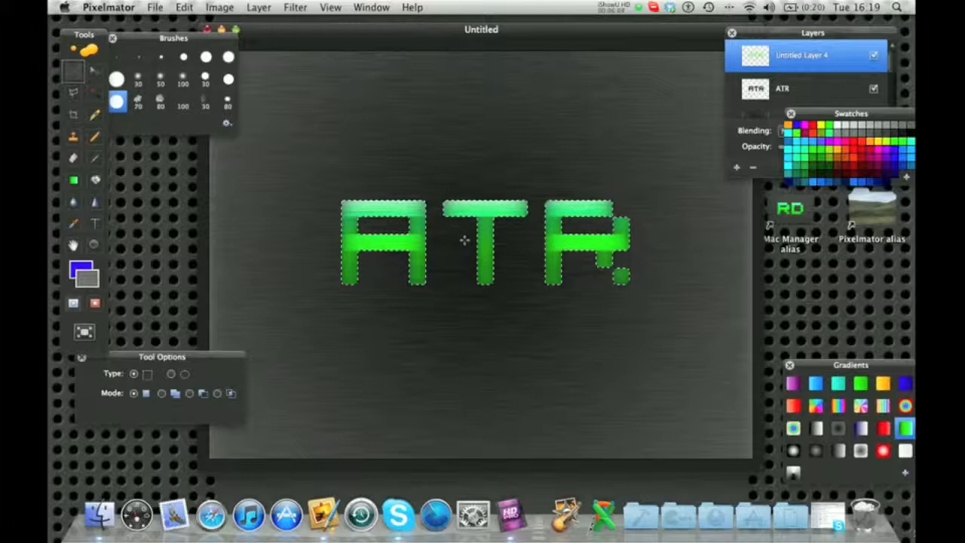
# Step: Hide the blurred gradient layer and add a new layer directly above the ATR layer
pyautogui.click(804, 90)
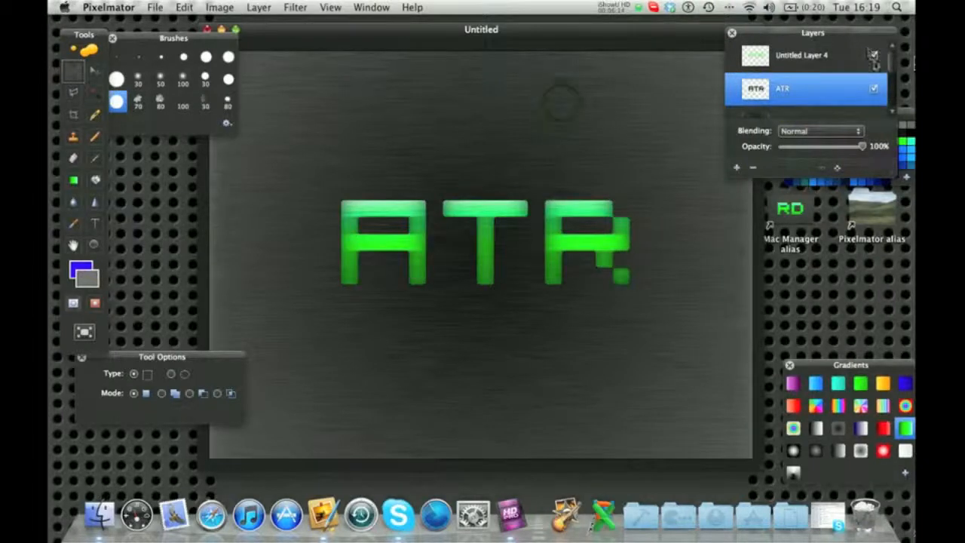
pyautogui.click(873, 56)
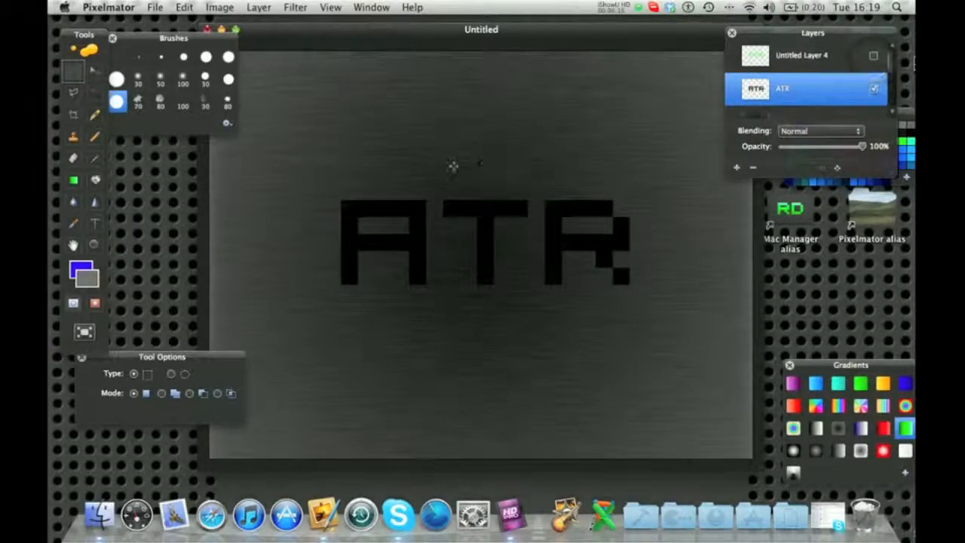
pyautogui.click(73, 180)
pyautogui.rightClick(823, 90)
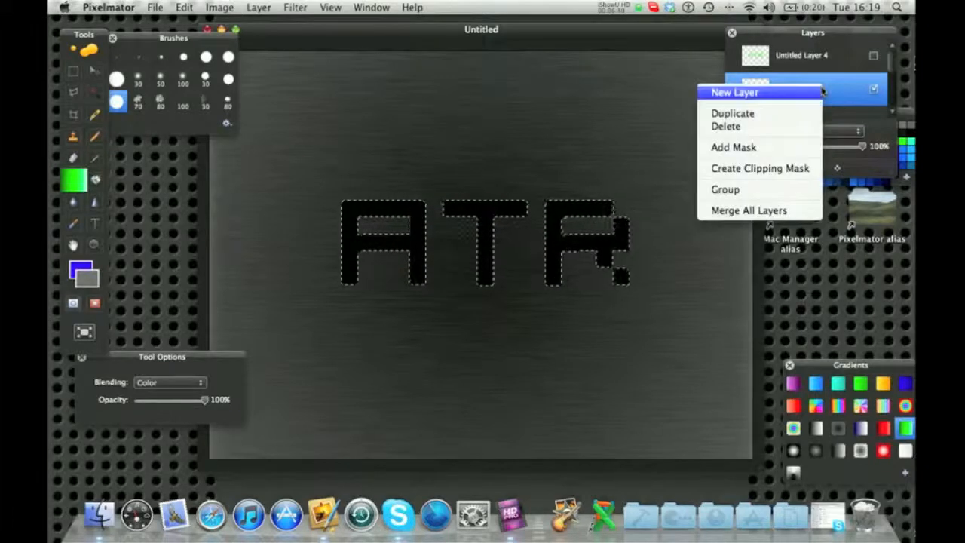
pyautogui.click(819, 92)
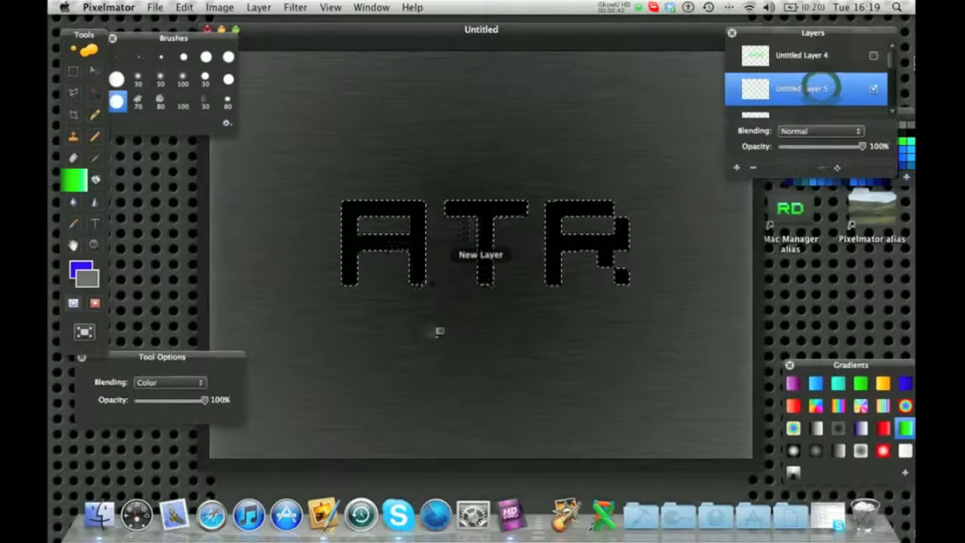
# Step: Fill the selected letters on the new layer with a vertical green gradient, palest at the top, and clear the selection
pyautogui.moveTo(490, 320); pyautogui.dragTo(493, 182)
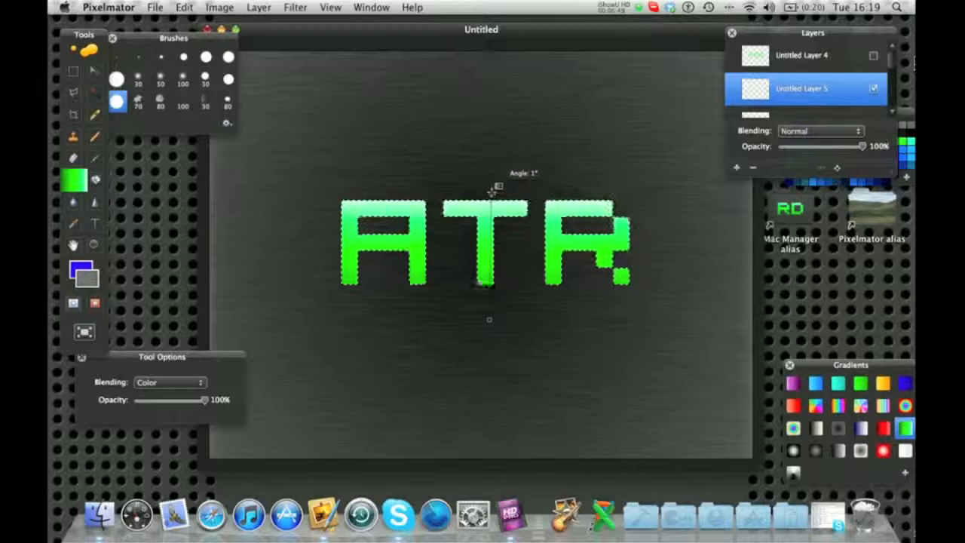
pyautogui.moveTo(491, 188); pyautogui.dragTo(494, 191)
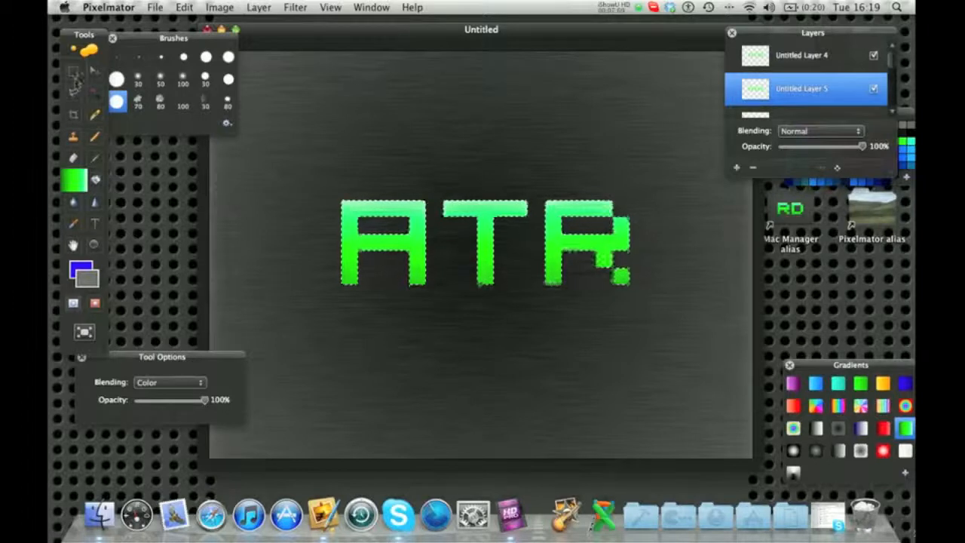
pyautogui.click(73, 72)
pyautogui.click(275, 215)
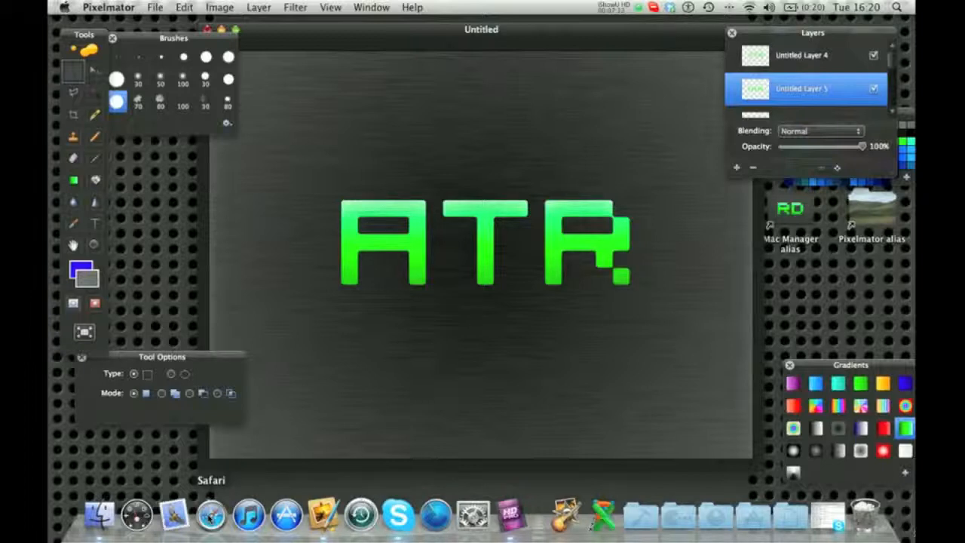
pyautogui.click(610, 8)
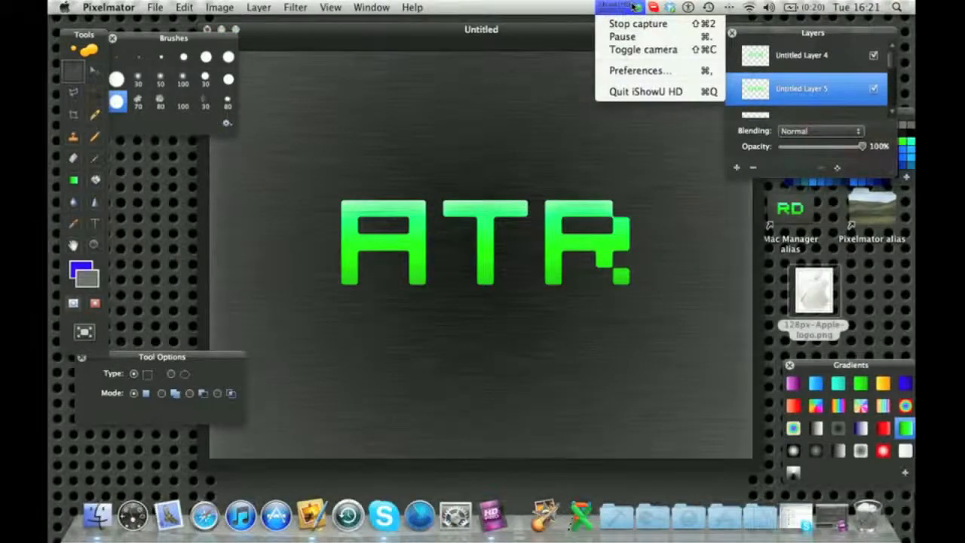
pyautogui.click(634, 6)
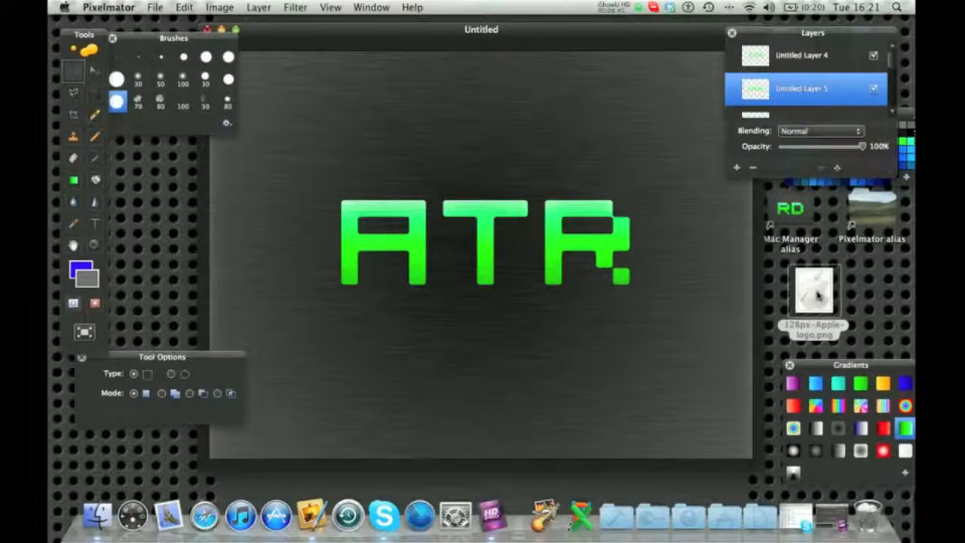
# Step: Add 128px-Apple-logo.png from the desktop as a layer beneath the gradient layers and move the logo up behind the A
pyautogui.moveTo(818, 296); pyautogui.dragTo(804, 69)
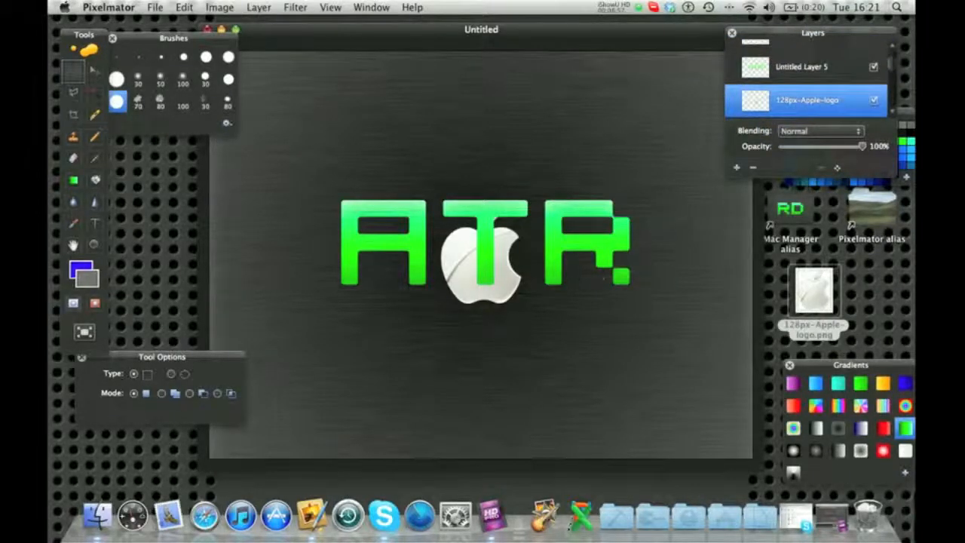
pyautogui.click(95, 72)
pyautogui.moveTo(514, 277); pyautogui.dragTo(445, 222)
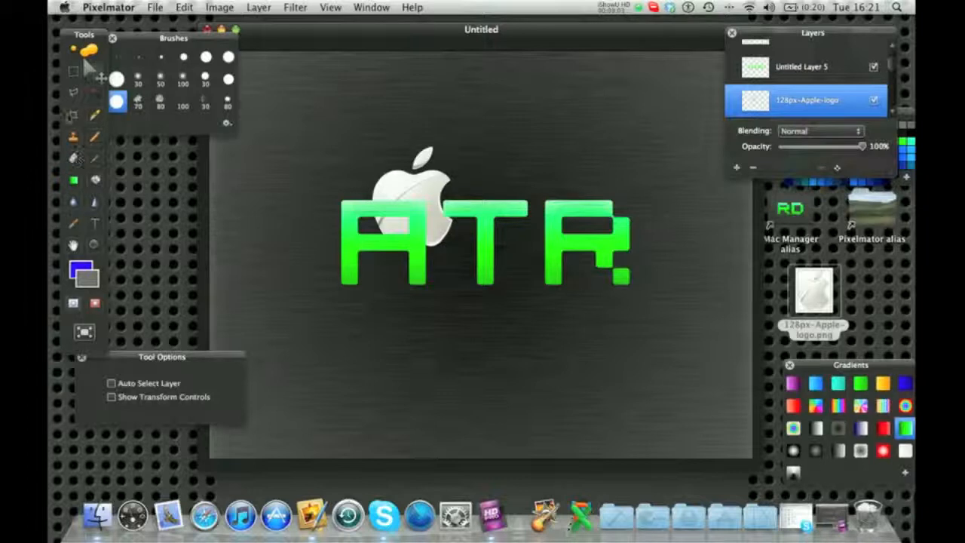
# Step: Select a rectangular area around the Apple logo and scale it proportionally to about 187% with Transform
pyautogui.click(72, 71)
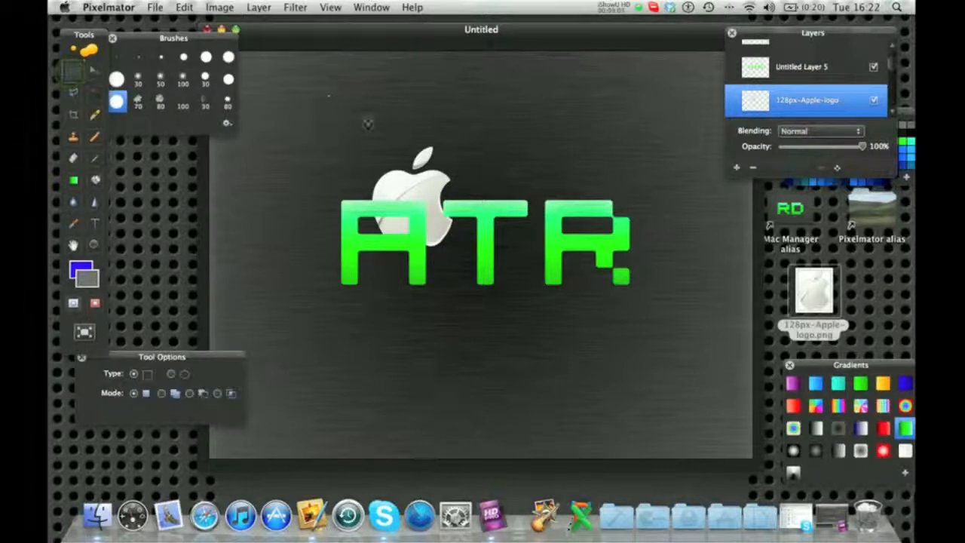
pyautogui.moveTo(337, 118); pyautogui.dragTo(508, 292)
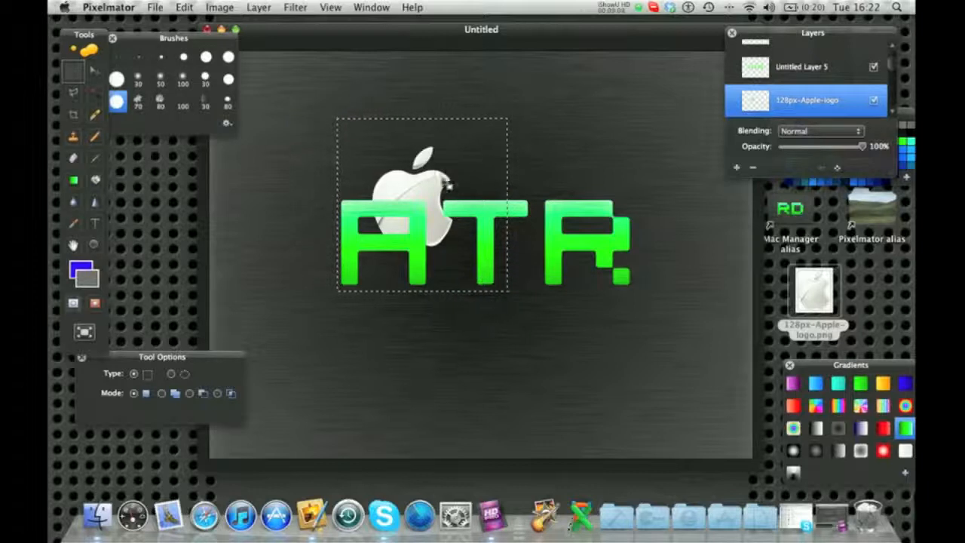
pyautogui.rightClick(442, 181)
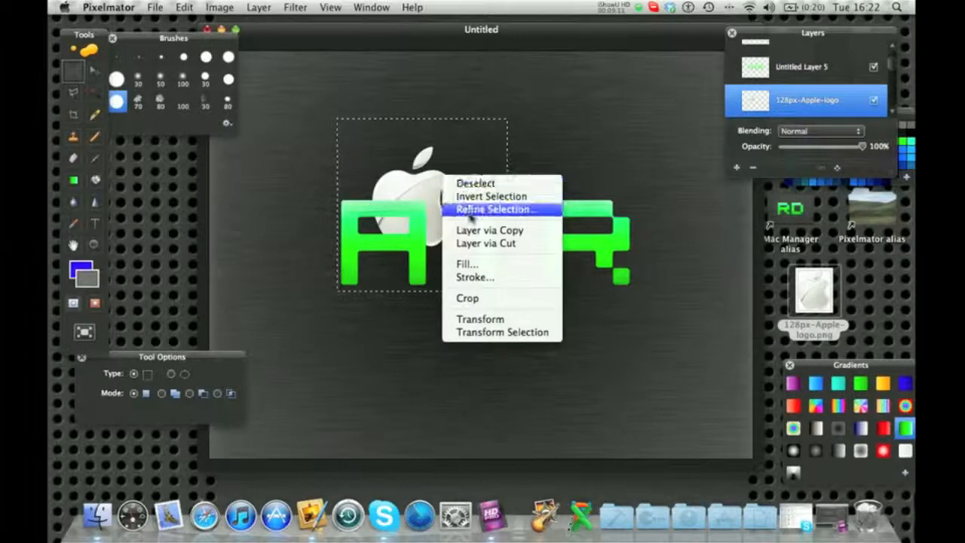
pyautogui.click(509, 319)
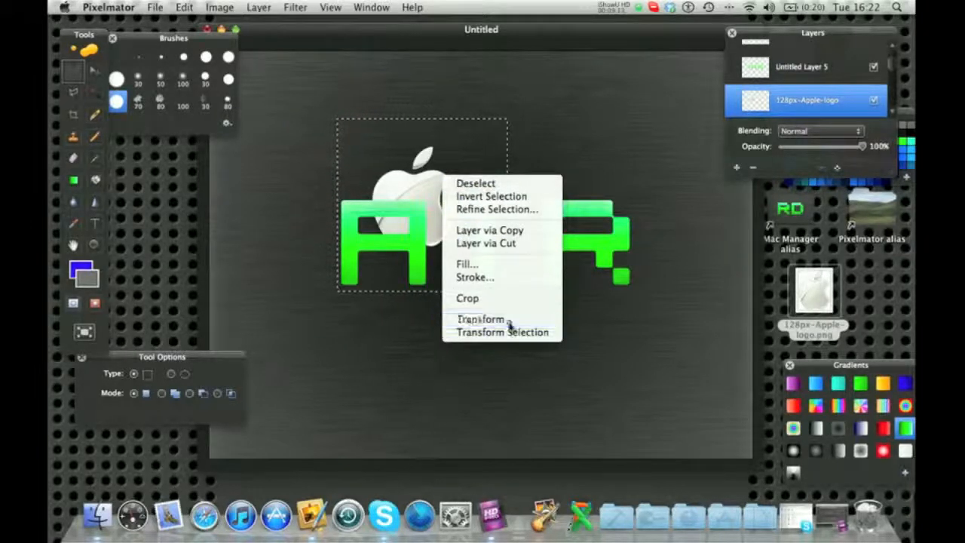
pyautogui.moveTo(508, 291); pyautogui.dragTo(670, 426)
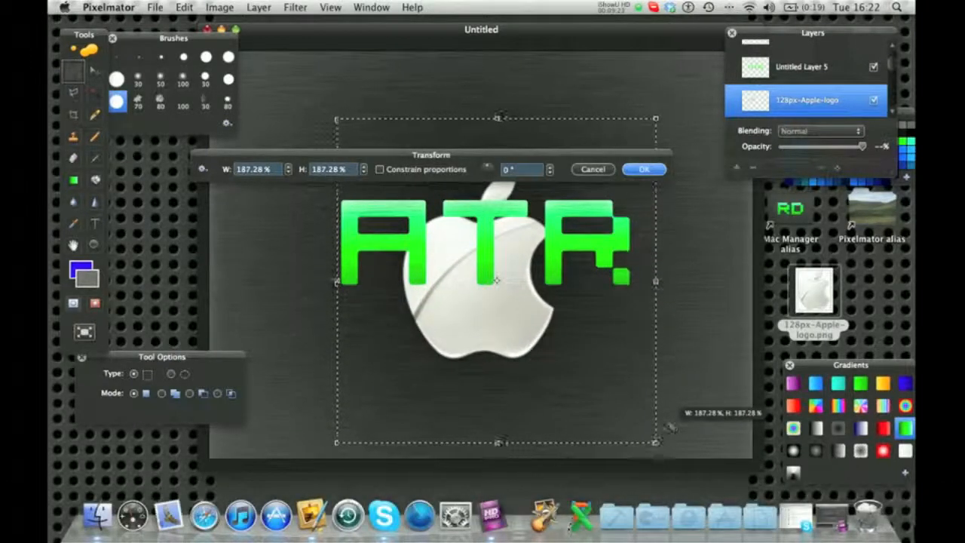
pyautogui.click(646, 169)
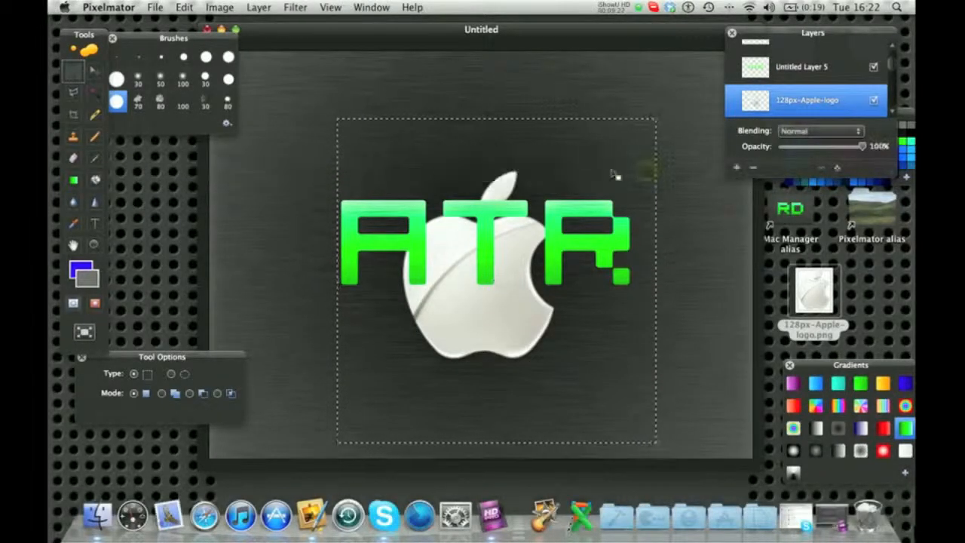
# Step: Move the enlarged Apple logo up so it is centred behind the ATR lettering
pyautogui.click(95, 72)
pyautogui.moveTo(457, 316); pyautogui.dragTo(467, 278)
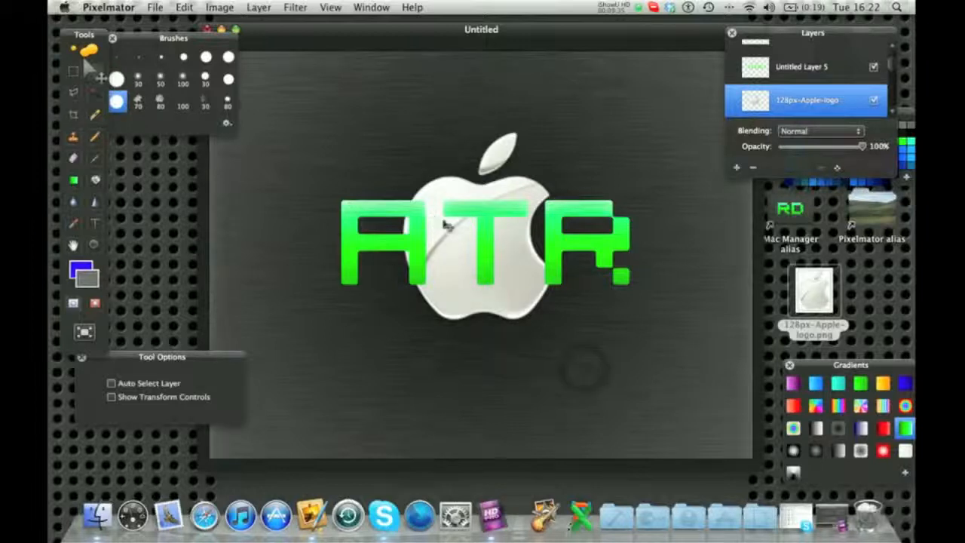
pyautogui.moveTo(462, 232); pyautogui.dragTo(460, 232)
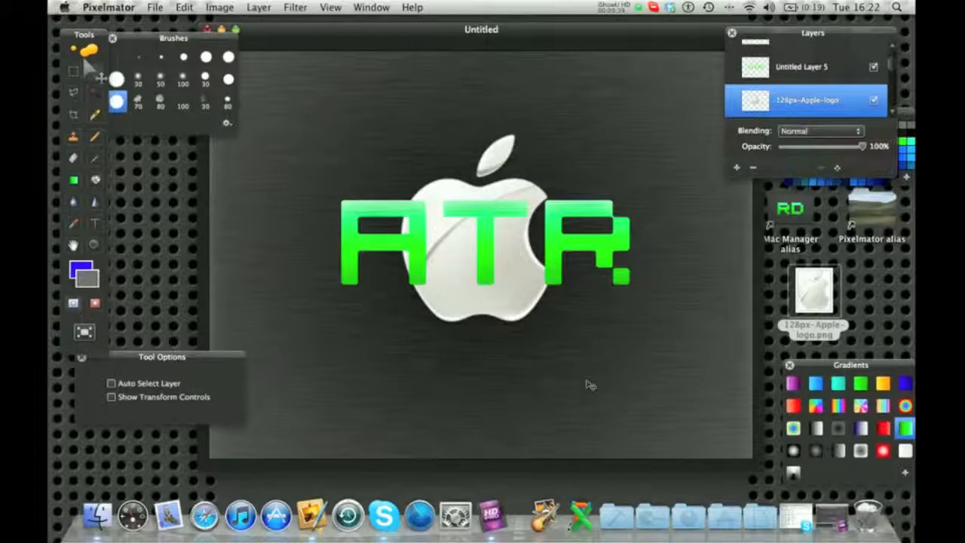
pyautogui.moveTo(506, 304)
pyautogui.mouseDown()
pyautogui.moveTo(500, 286)
pyautogui.moveTo(496, 293)
pyautogui.moveTo(506, 292)
pyautogui.mouseUp()
# Step: Place the Apple logo layer below the ATR layer in the layer order and make the ATR layer active
pyautogui.scroll(-3, 820, 71)
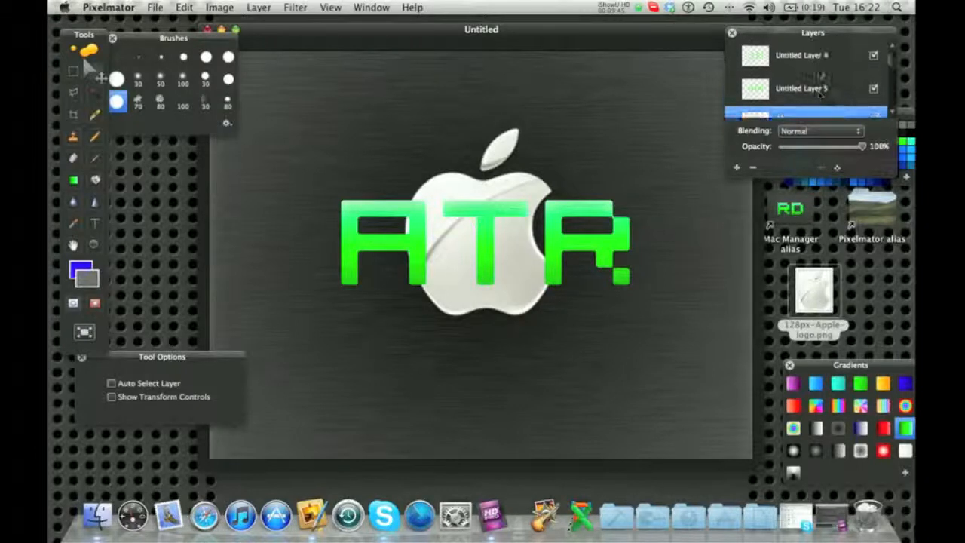
pyautogui.scroll(1, 821, 87)
pyautogui.moveTo(800, 60); pyautogui.dragTo(793, 99)
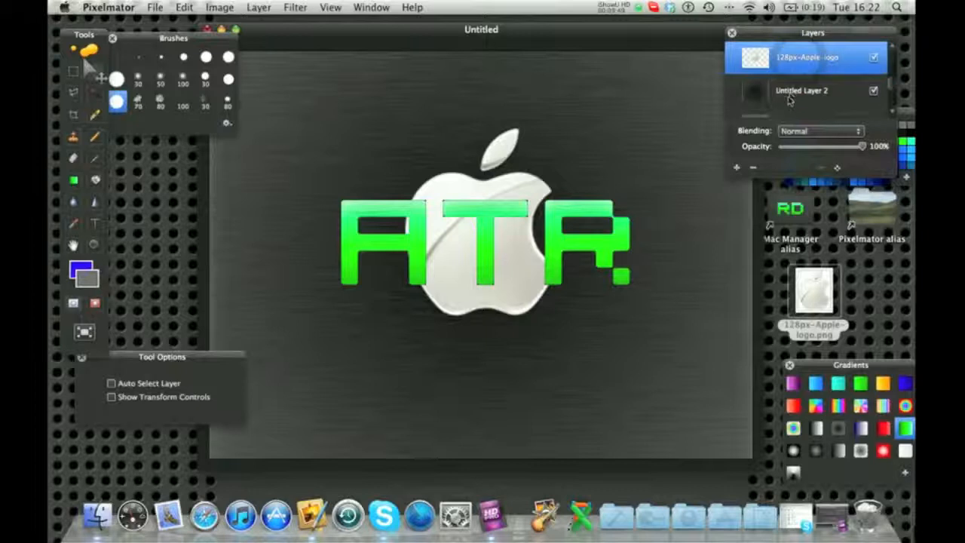
pyautogui.scroll(-4, 792, 98)
pyautogui.scroll(-1, 791, 96)
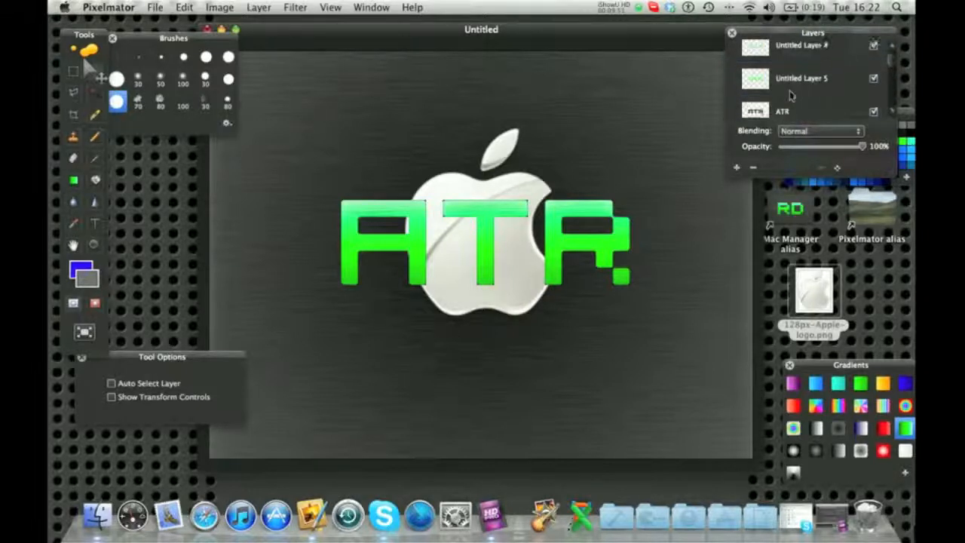
pyautogui.click(795, 111)
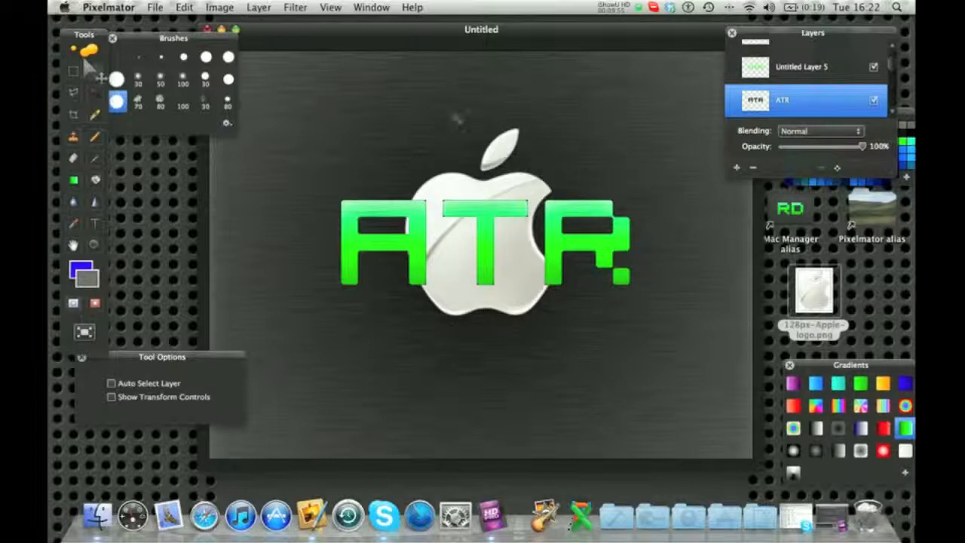
# Step: Apply a Gaussian Blur with a radius of 27 to the ATR layer behind the green lettering
pyautogui.click(293, 7)
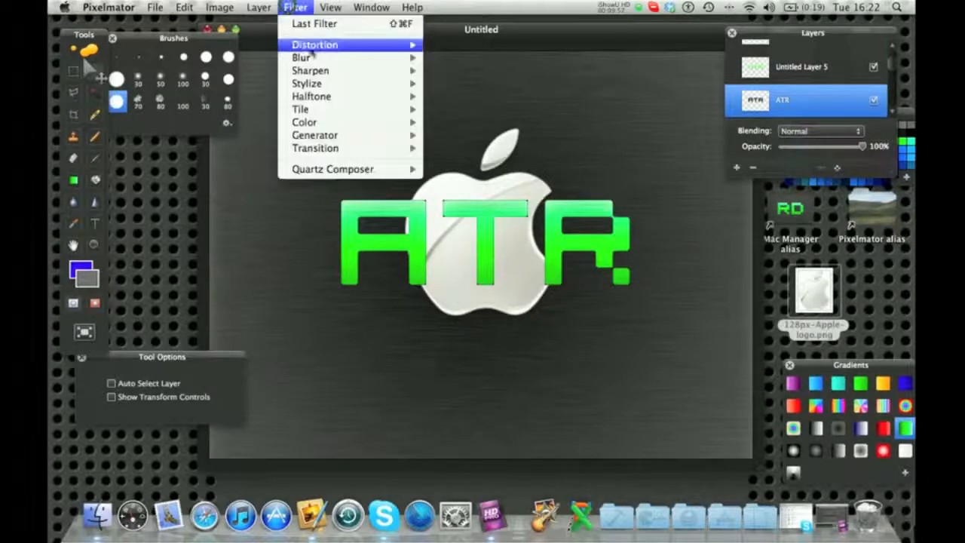
pyautogui.moveTo(316, 58)
pyautogui.click(490, 72)
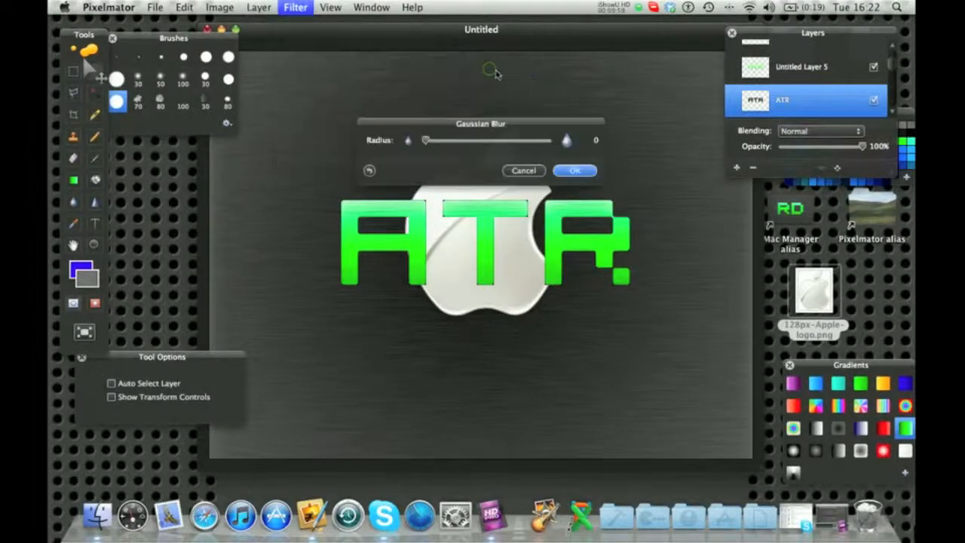
pyautogui.moveTo(432, 144); pyautogui.dragTo(624, 55)
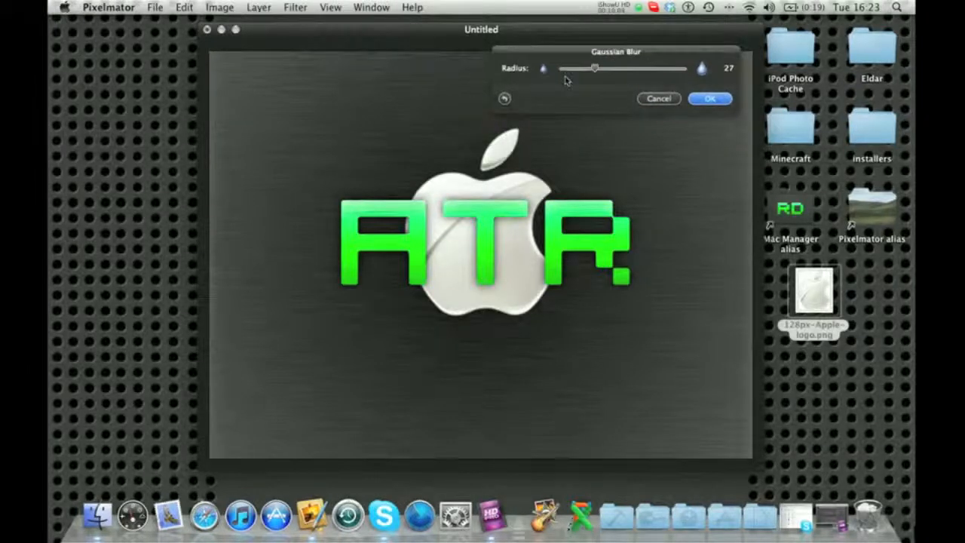
pyautogui.click(708, 99)
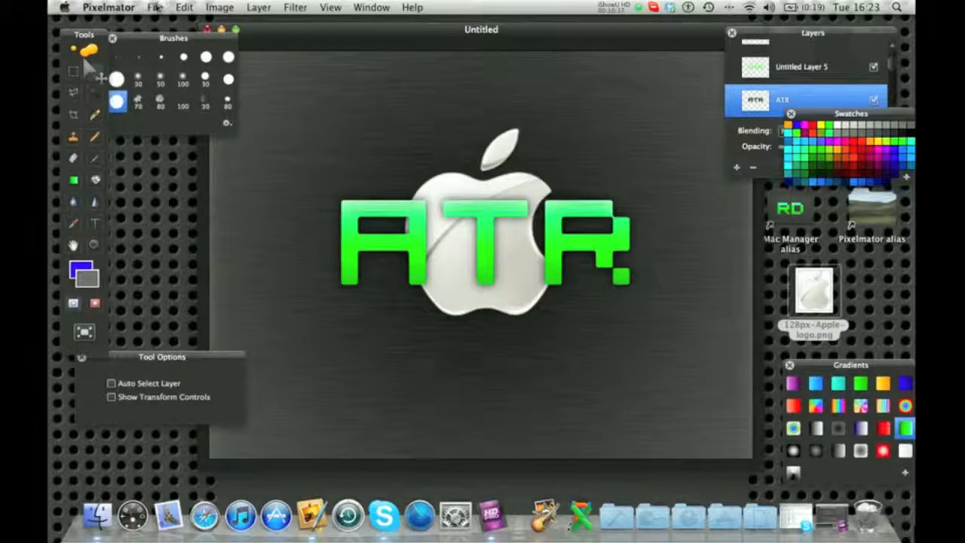
# Step: Export the image to the Desktop as a JPEG at 100% quality, named ATR BACKGROUND
pyautogui.click(154, 7)
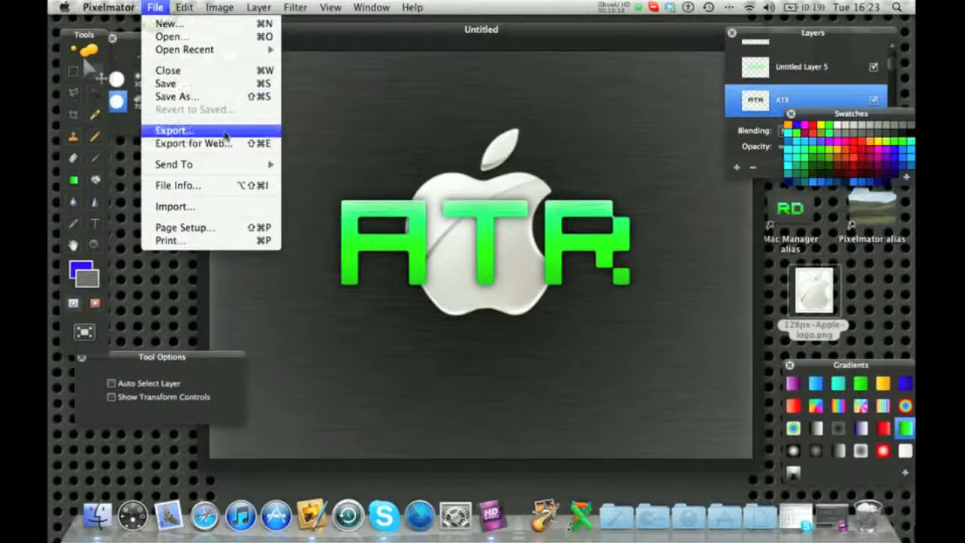
pyautogui.click(188, 130)
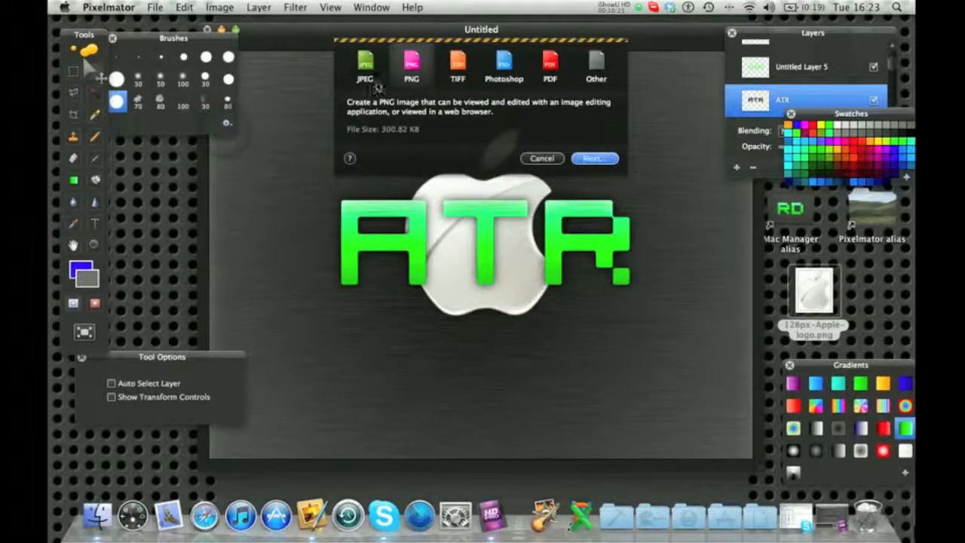
pyautogui.click(372, 78)
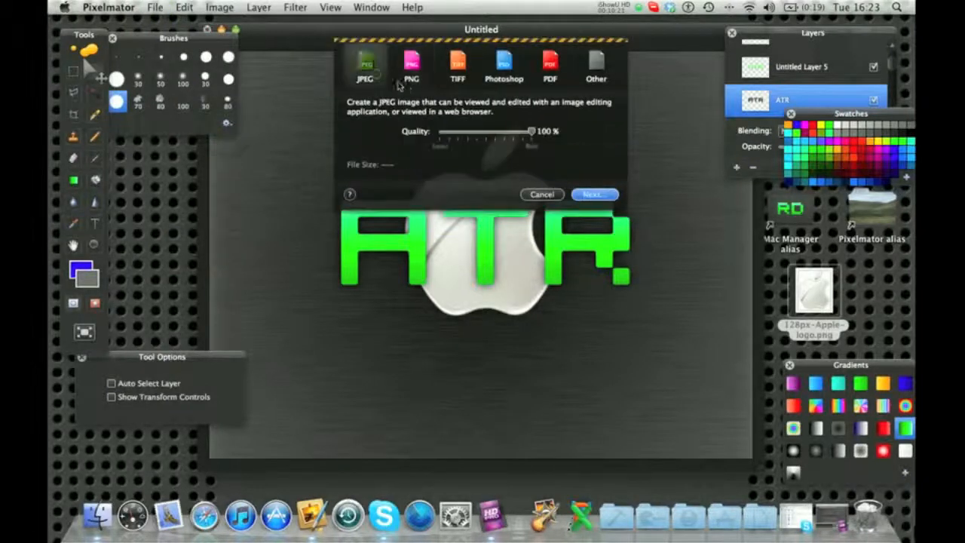
pyautogui.click(594, 194)
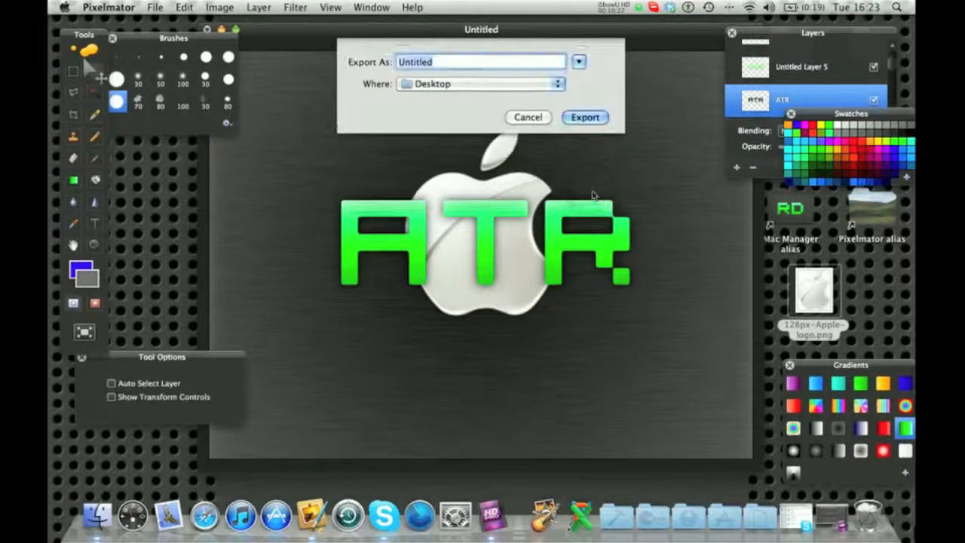
pyautogui.press('BackSpace')
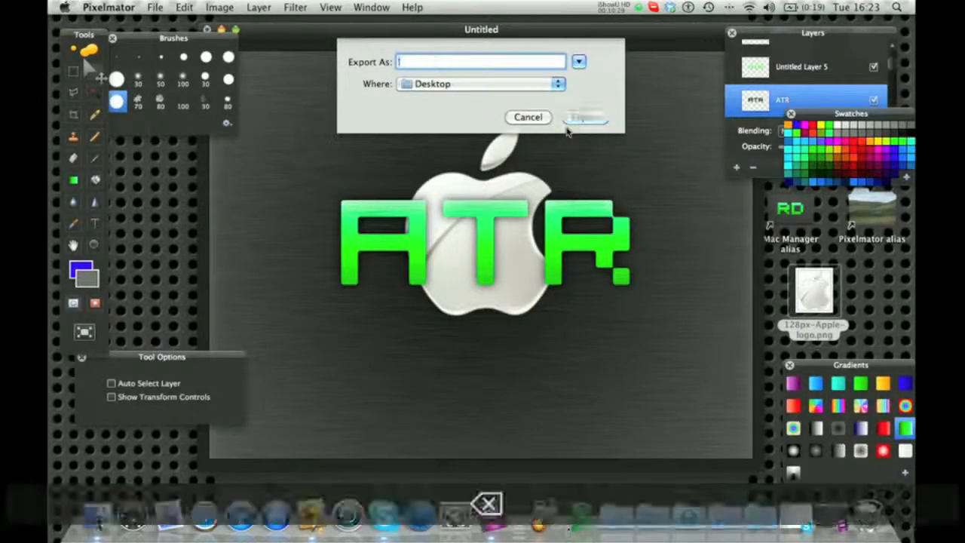
pyautogui.write('ATR BACK')
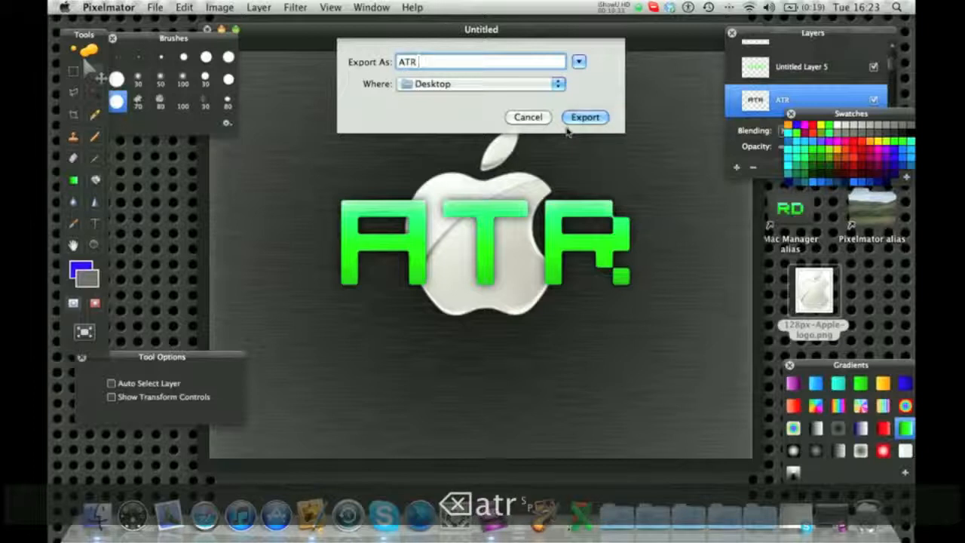
pyautogui.write('GROUN')
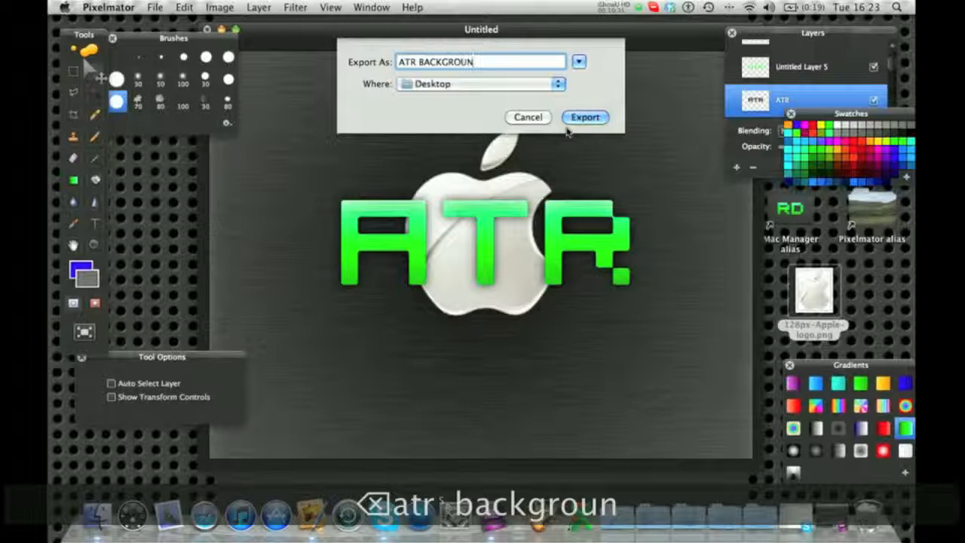
pyautogui.write('D')
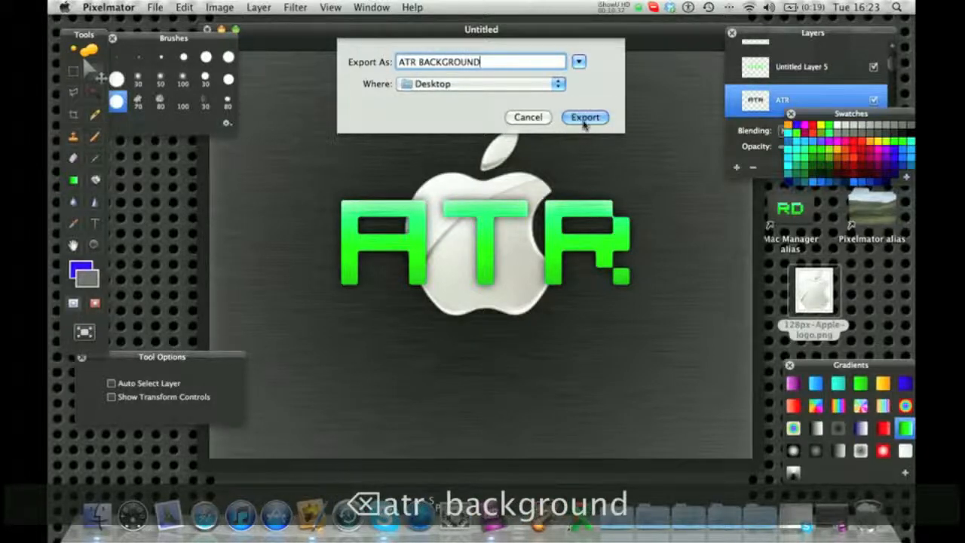
pyautogui.click(585, 118)
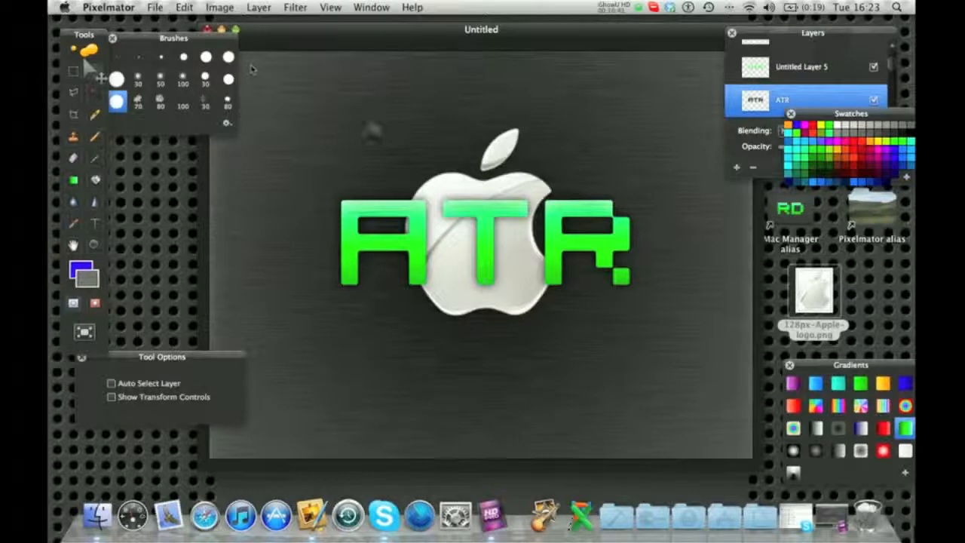
# Step: Save the layered document to the Desktop under the name ATR background
pyautogui.click(160, 8)
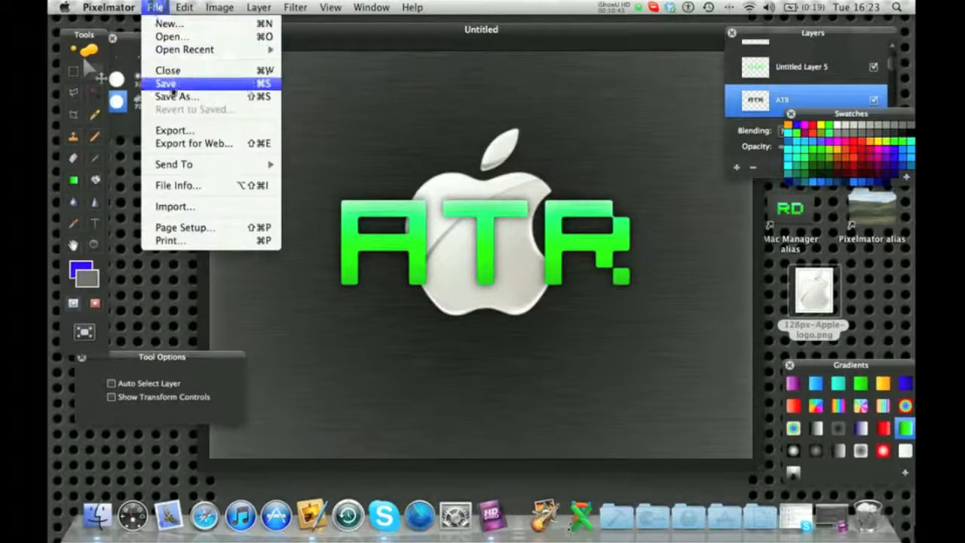
pyautogui.click(176, 96)
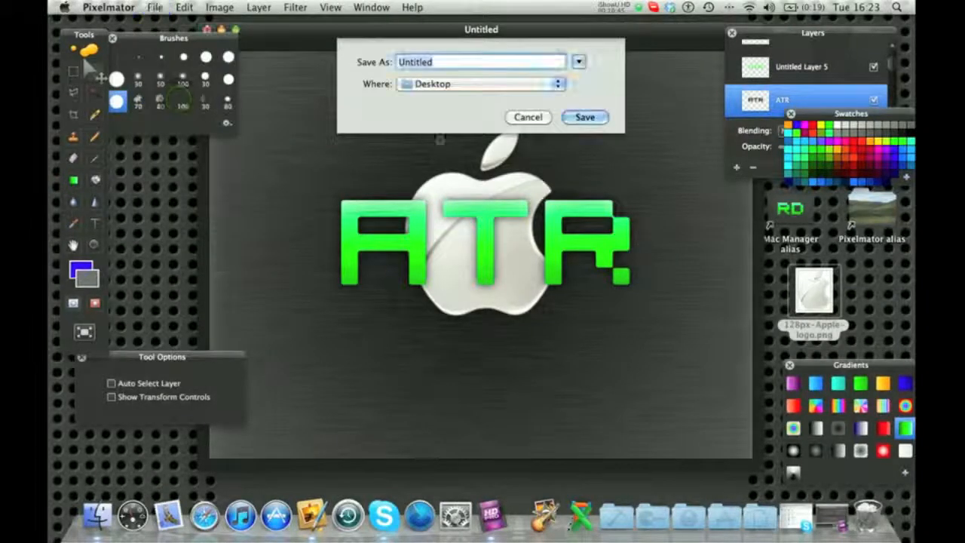
pyautogui.press('BackSpace')
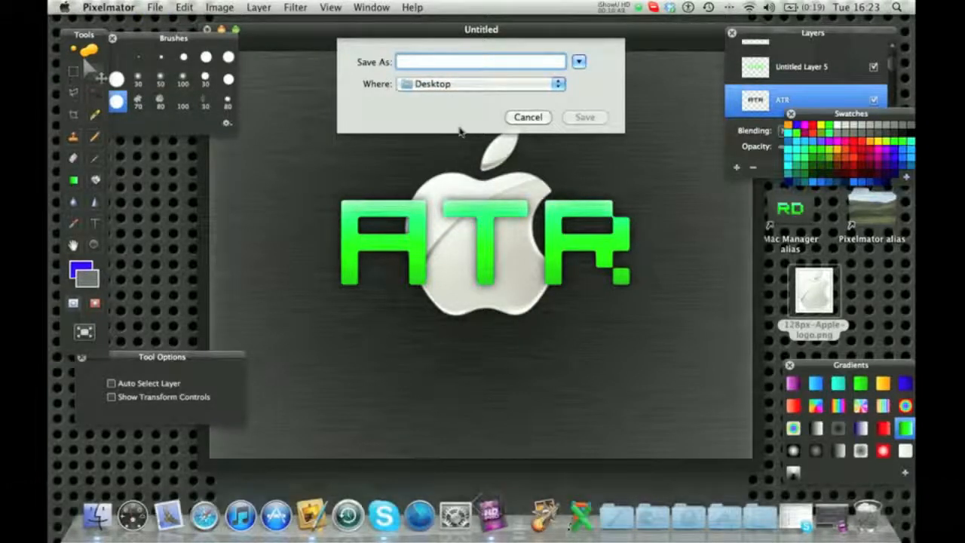
pyautogui.write('A')
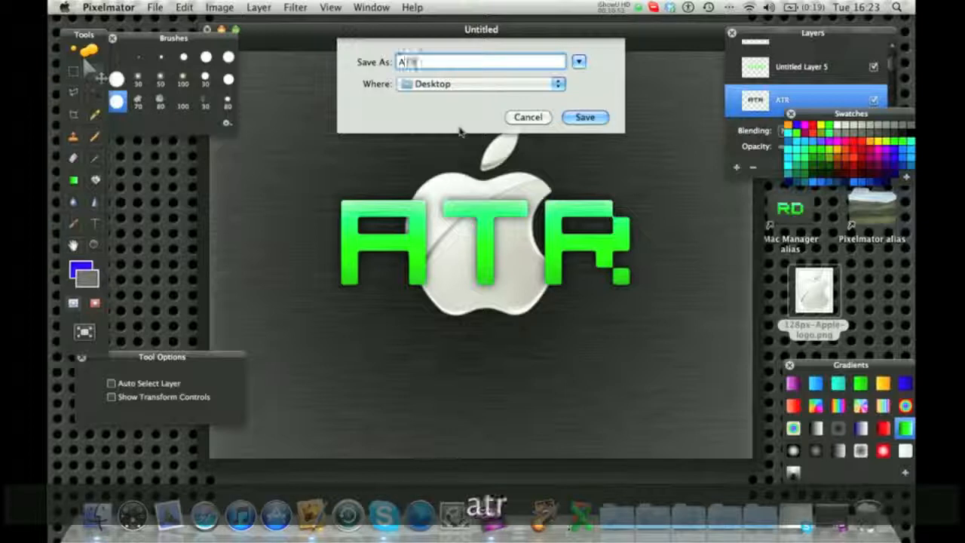
pyautogui.write('TR ba')
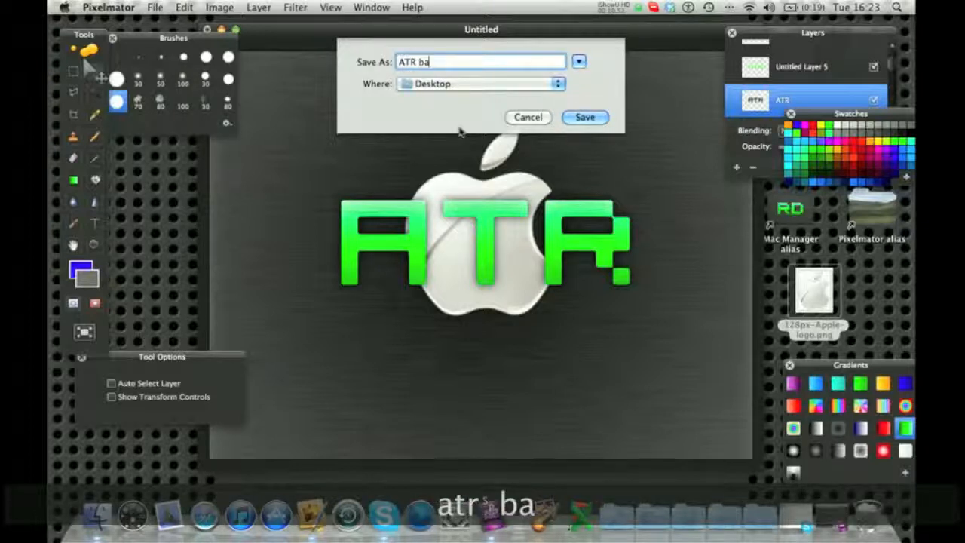
pyautogui.write('ckground')
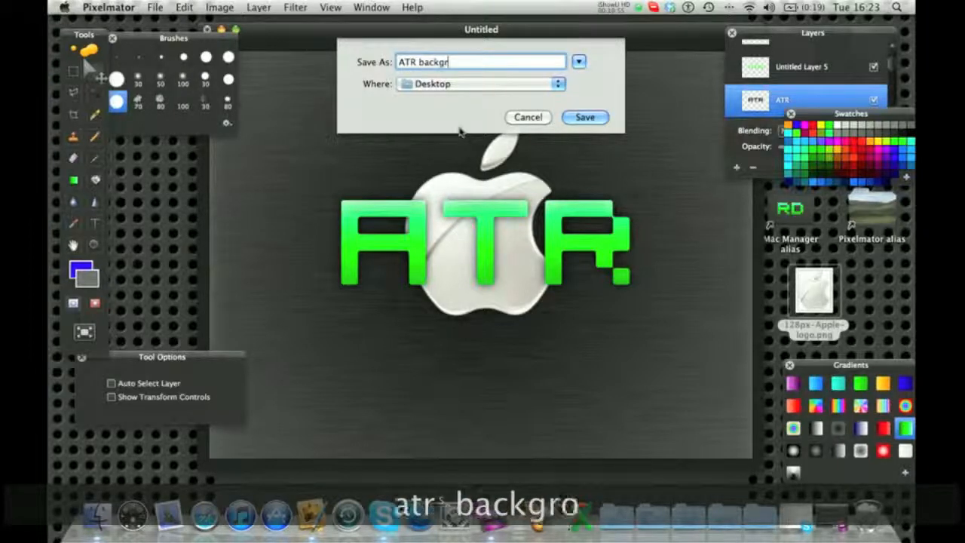
pyautogui.click(599, 122)
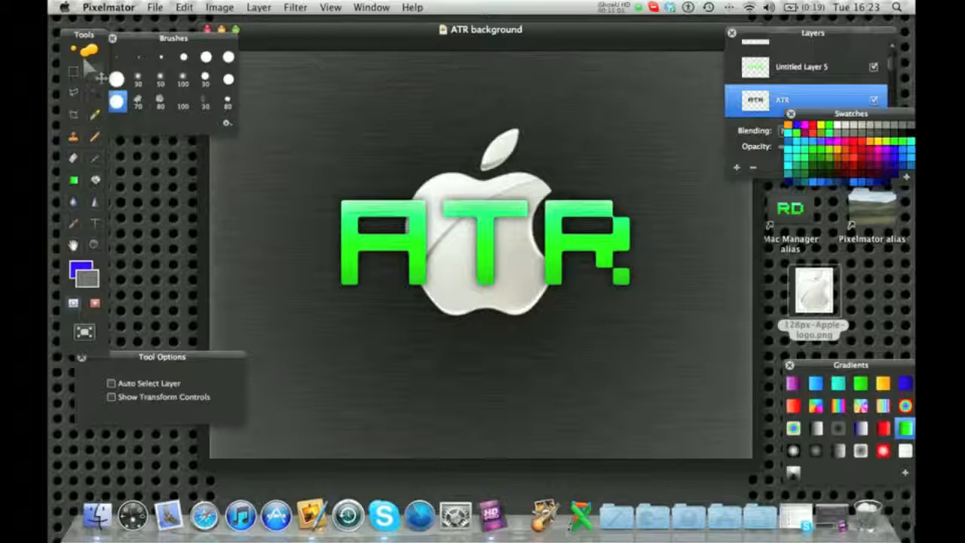
# Step: Quit Pixelmator and move the exported ATR BACKGROUND file to an empty area of the desktop
pyautogui.click(110, 7)
pyautogui.click(128, 167)
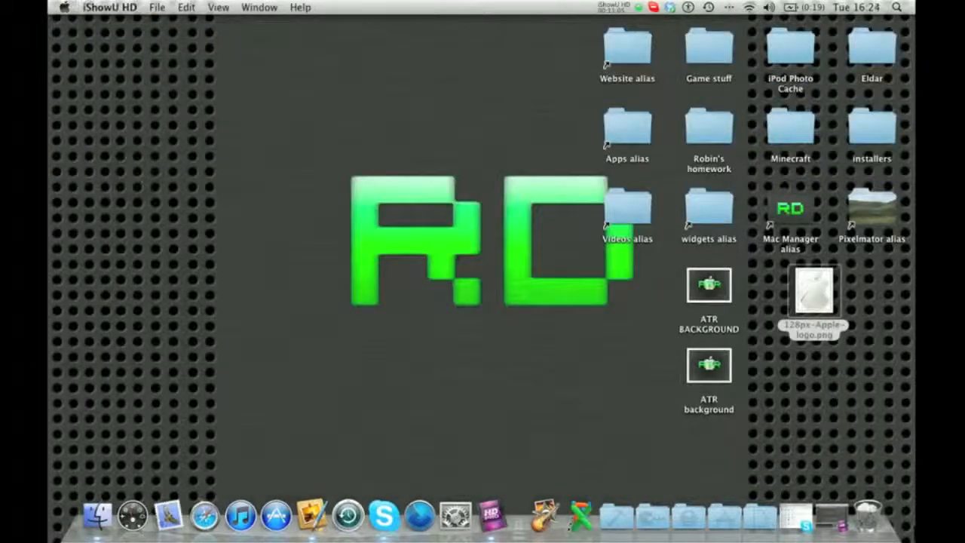
pyautogui.moveTo(708, 307); pyautogui.dragTo(350, 172)
# Step: Preview the exported ATR BACKGROUND image with Quick Look
pyautogui.click(427, 173)
pyautogui.click(368, 163)
pyautogui.press('space')
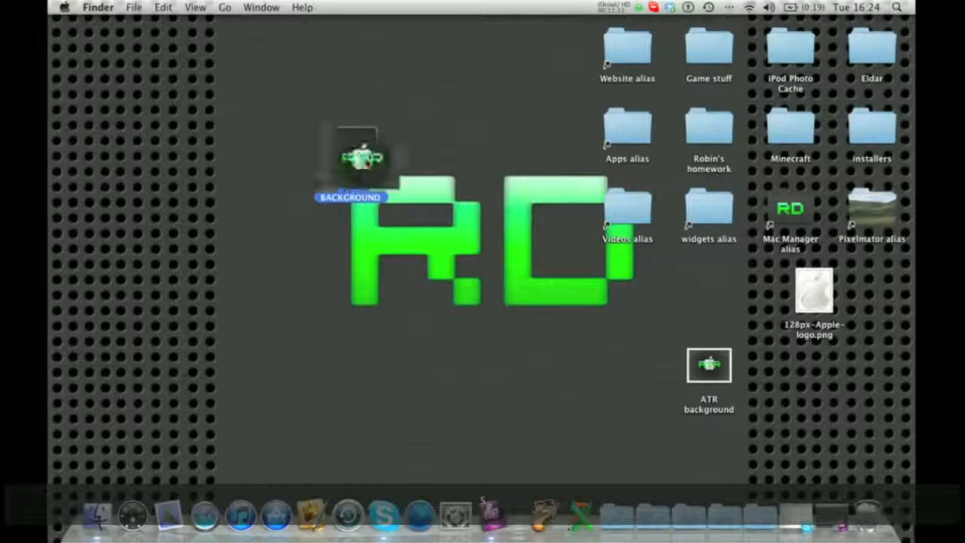